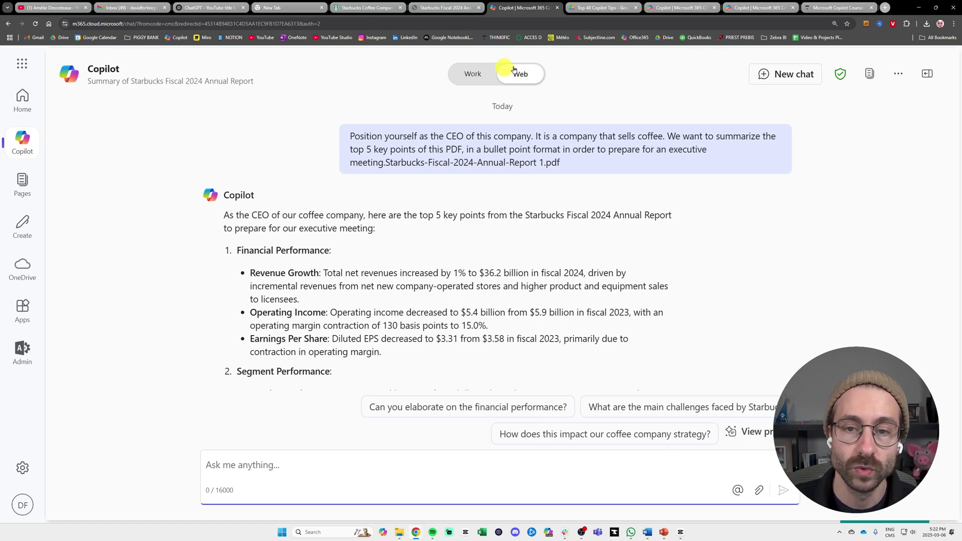
Read the prompt that sets the CEO role, requests five bullet-point takeaways and attaches the Starbucks 2024 annual report PDF
mouse_move(424, 133)
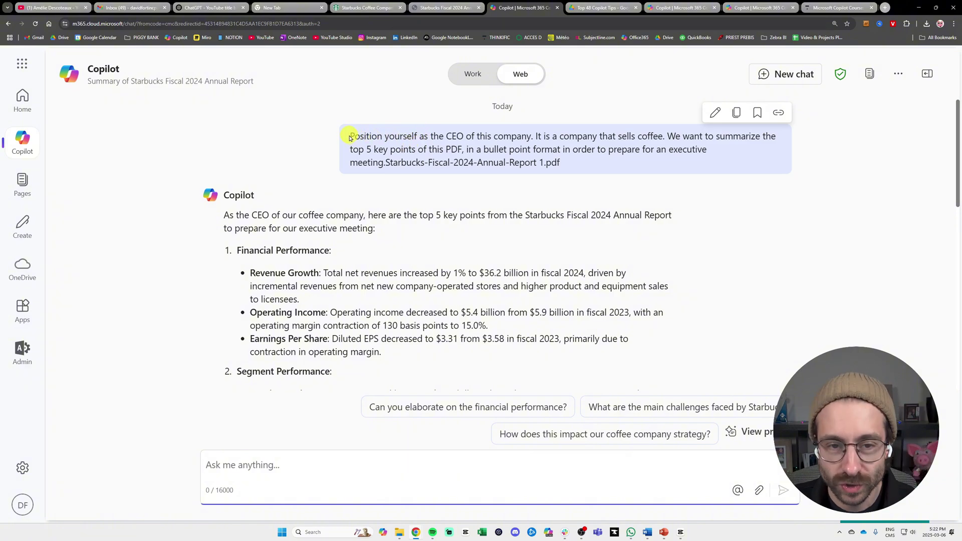
left_click_drag(349, 136, 511, 105)
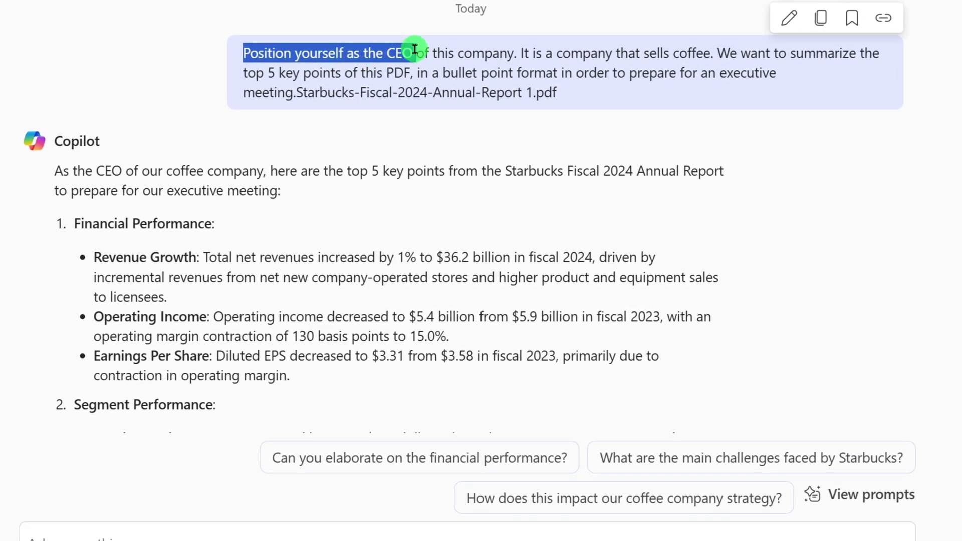
left_click_drag(494, 47, 414, 74)
left_click_drag(414, 75, 563, 100)
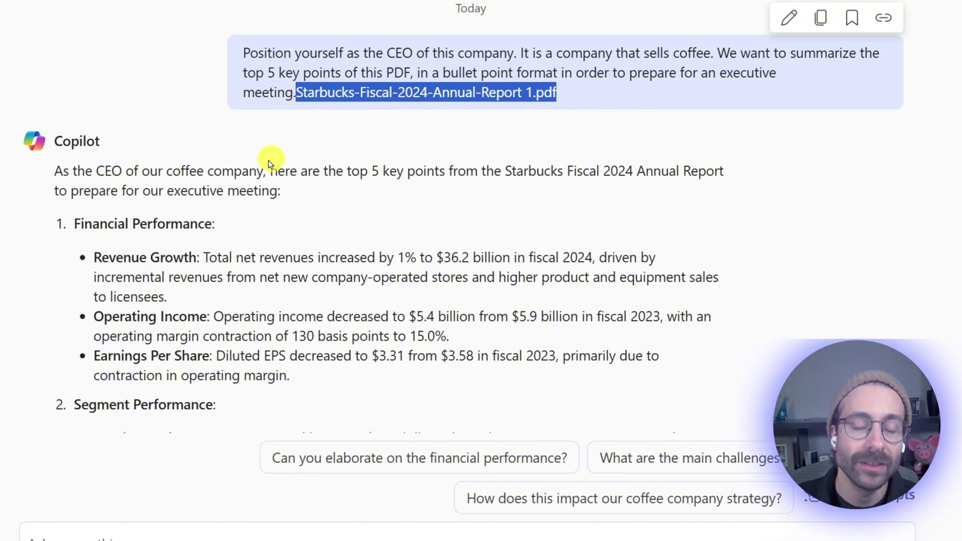
Review the Financial Performance and Segment Performance points in the CEO summary of the annual report
scroll(271, 163, "down", 1)
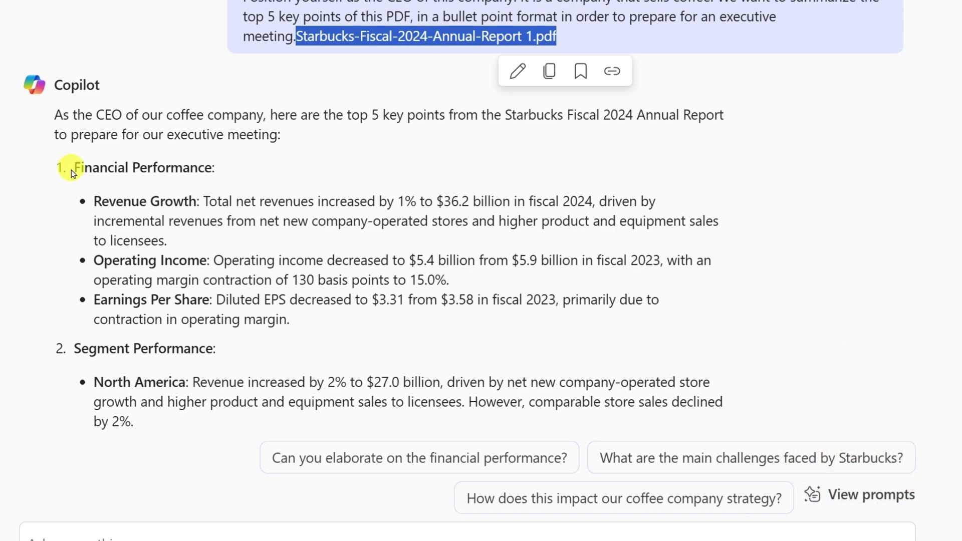
left_click_drag(71, 171, 219, 173)
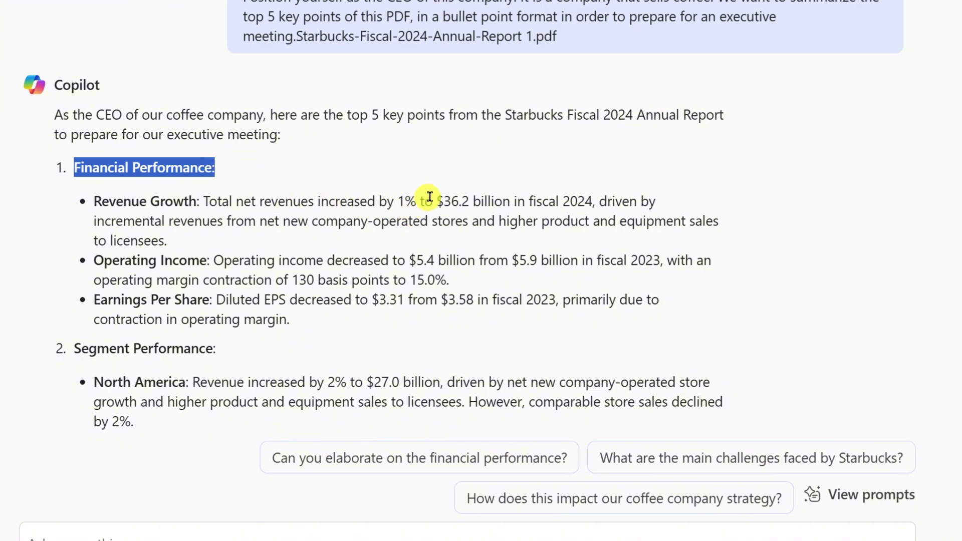
left_click_drag(441, 202, 484, 199)
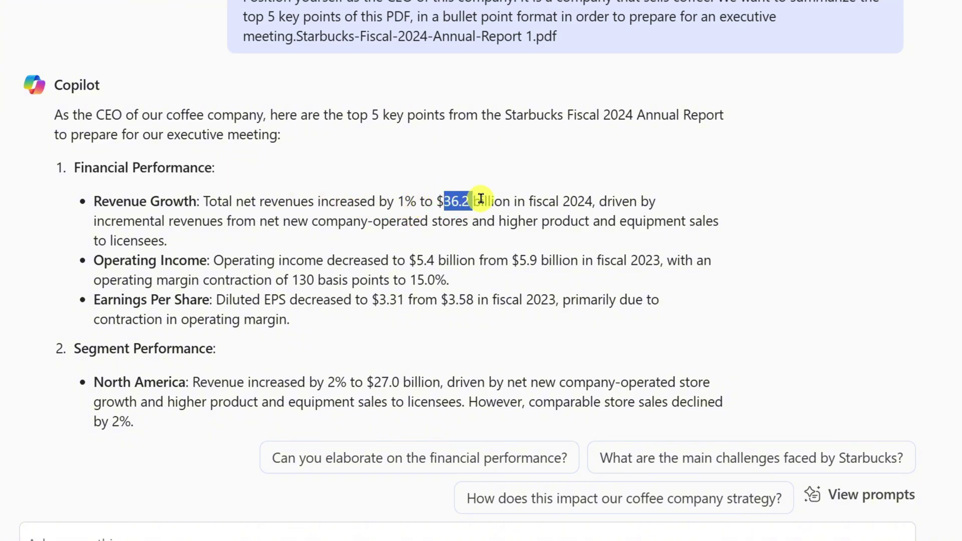
left_click(504, 200)
double_click(578, 201)
scroll(401, 170, "down", 3)
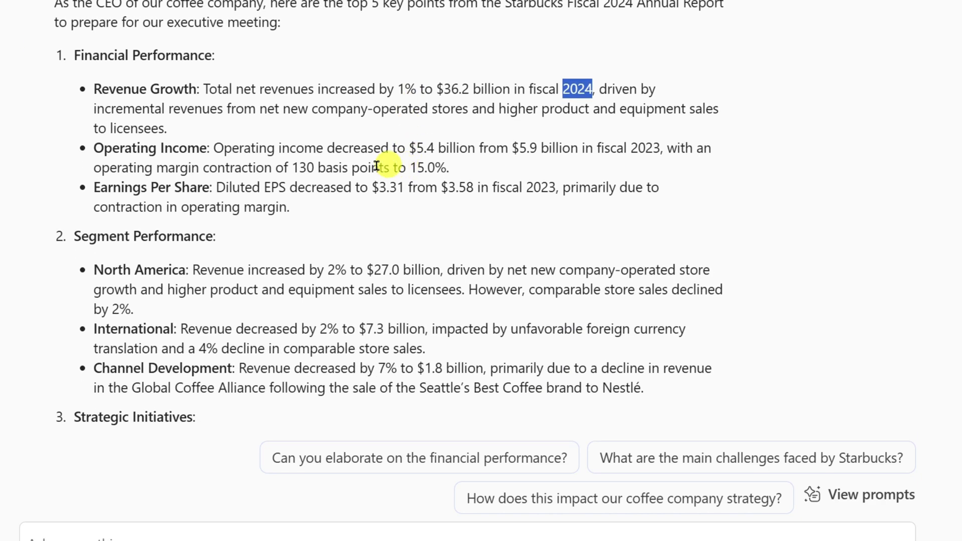
left_click_drag(74, 181, 217, 183)
left_click_drag(103, 214, 185, 214)
left_click_drag(98, 273, 146, 273)
scroll(110, 244, "down", 2)
left_click_drag(94, 199, 207, 215)
Review the Strategic Initiatives, Store Operations, and Sustainability and Social Impact points through the end of the CEO summary
scroll(144, 191, "down", 2)
left_click_drag(75, 136, 155, 147)
scroll(156, 148, "down", 2)
left_click_drag(75, 204, 200, 201)
scroll(75, 215, "down", 2)
left_click_drag(74, 214, 265, 212)
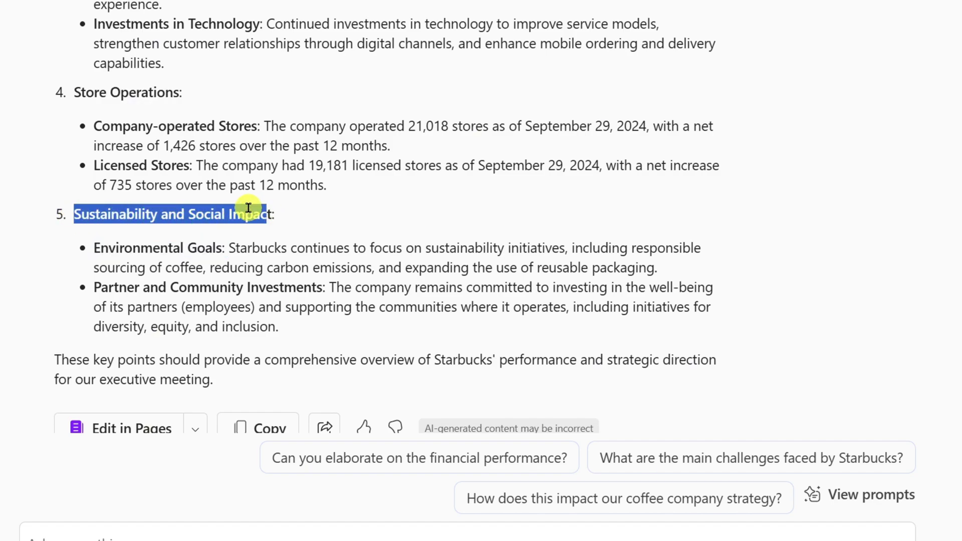
scroll(256, 209, "down", 1)
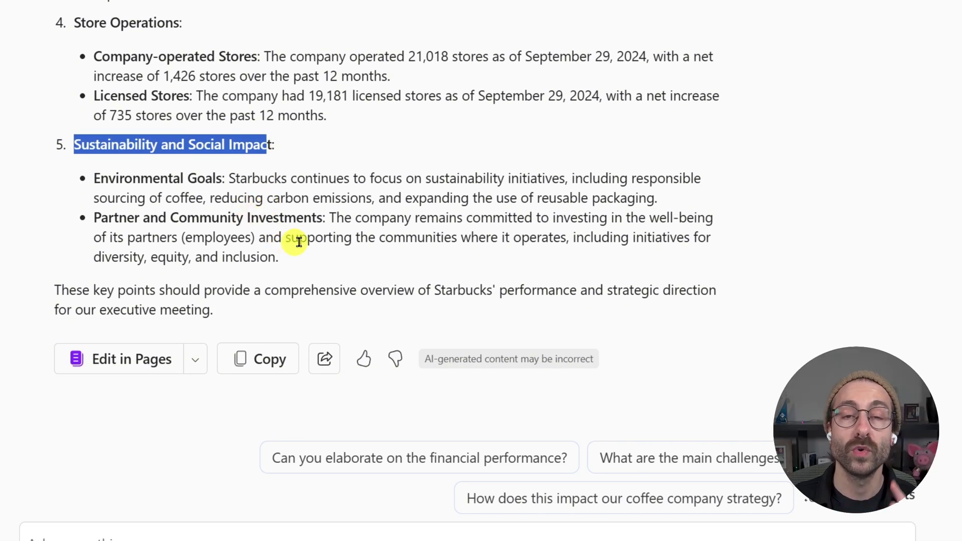
Reread the original prompt, focusing on its CEO role instruction and the attached PDF reference
scroll(411, 221, "up", 10)
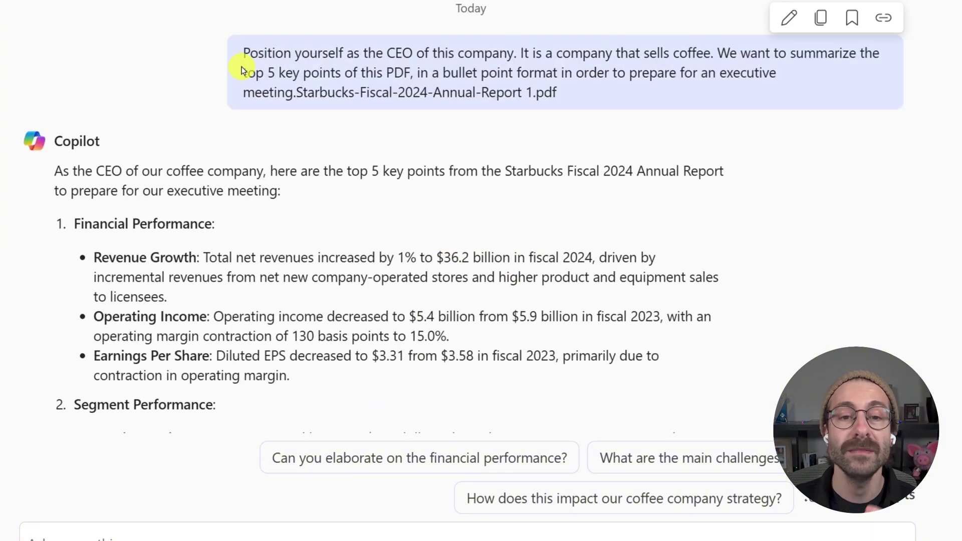
left_click_drag(245, 60, 516, 56)
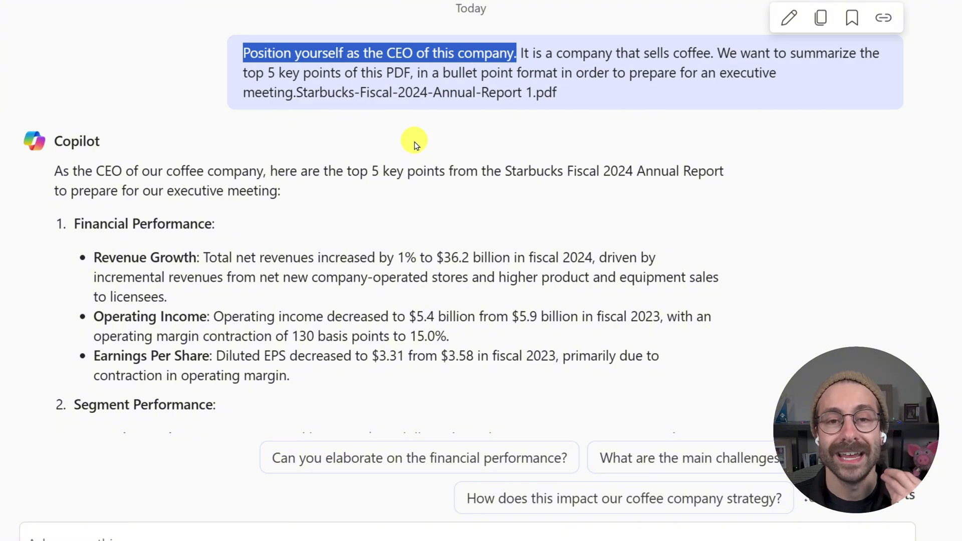
left_click(391, 43)
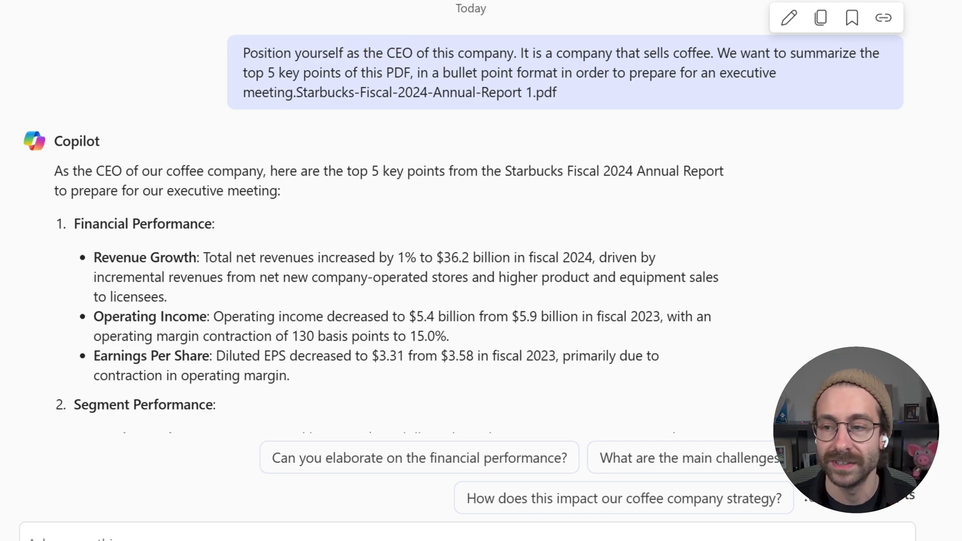
left_click_drag(244, 92, 557, 93)
Send the follow-up prompt "Now can you give me the 5 key points If I am teh CFO of the company?"
scroll(644, 536, "down", 15)
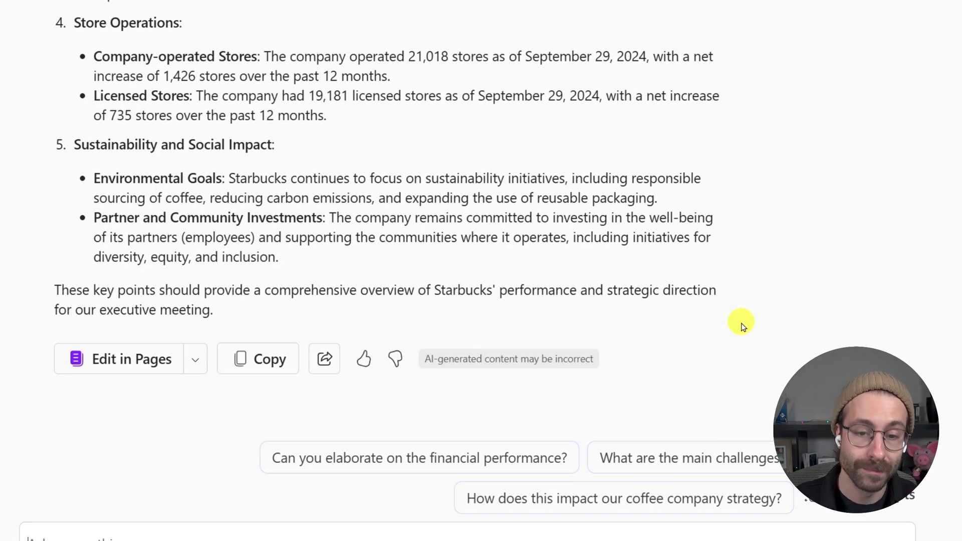
type("Now can you give me the 5")
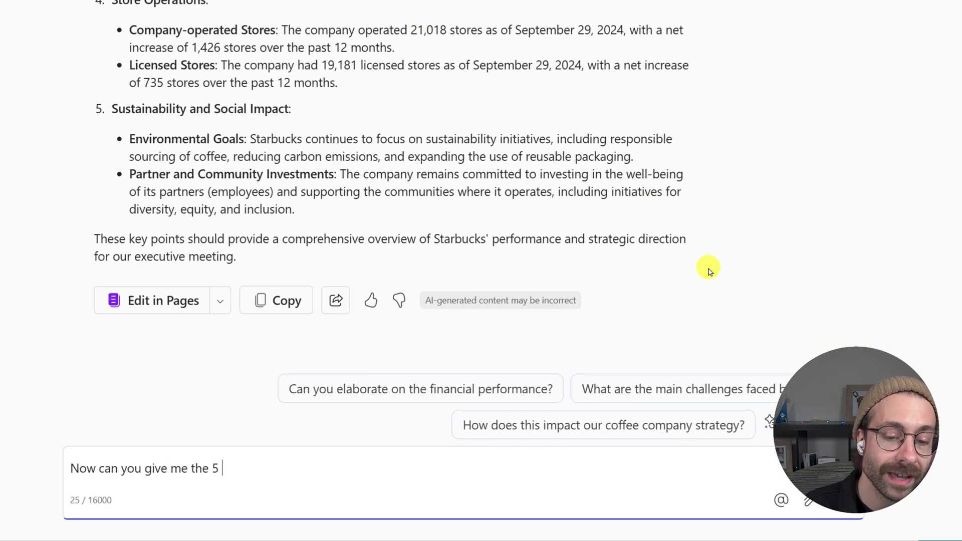
type("imnts If I am teh CFO of the company?")
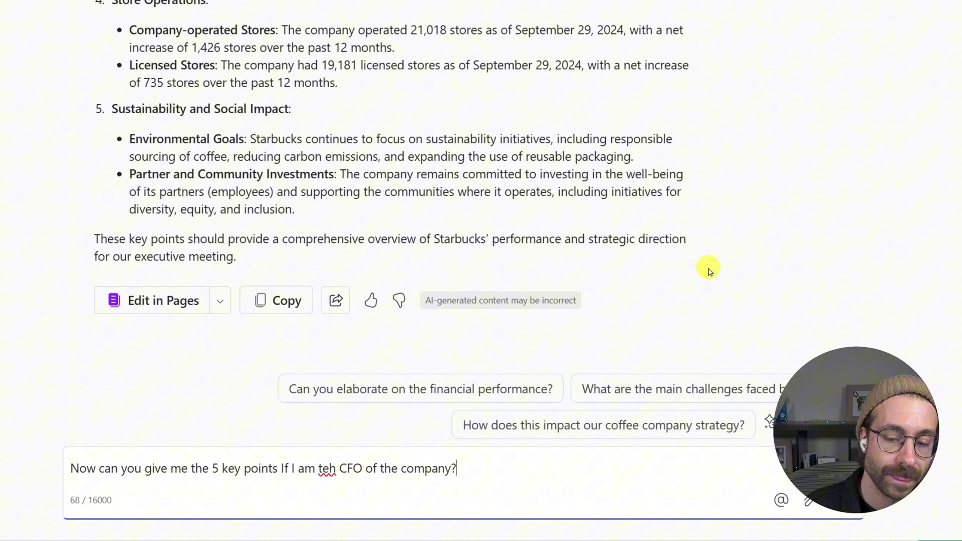
key("Return")
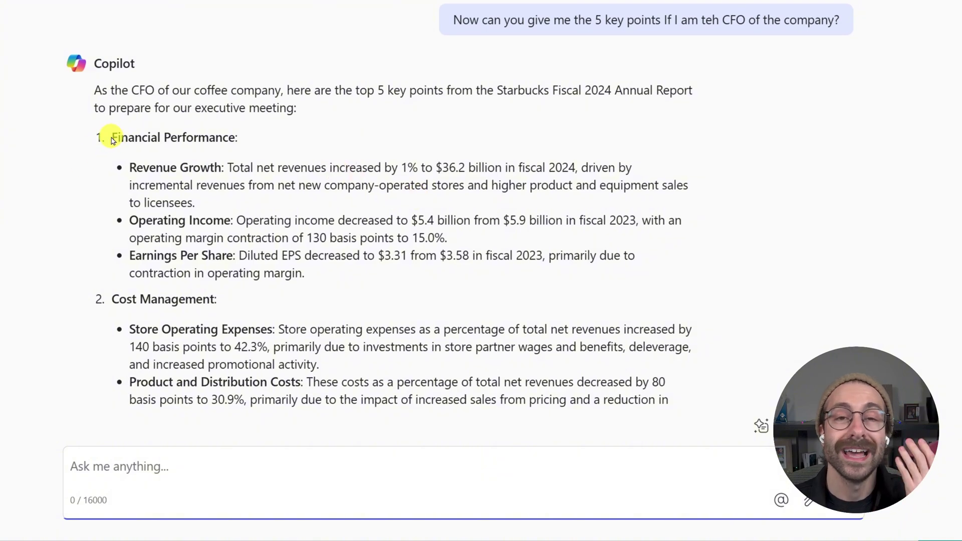
Examine the CFO answer's Financial Performance and Cost Management points, including store operating expenses and product and distribution costs
left_click_drag(113, 141, 239, 137)
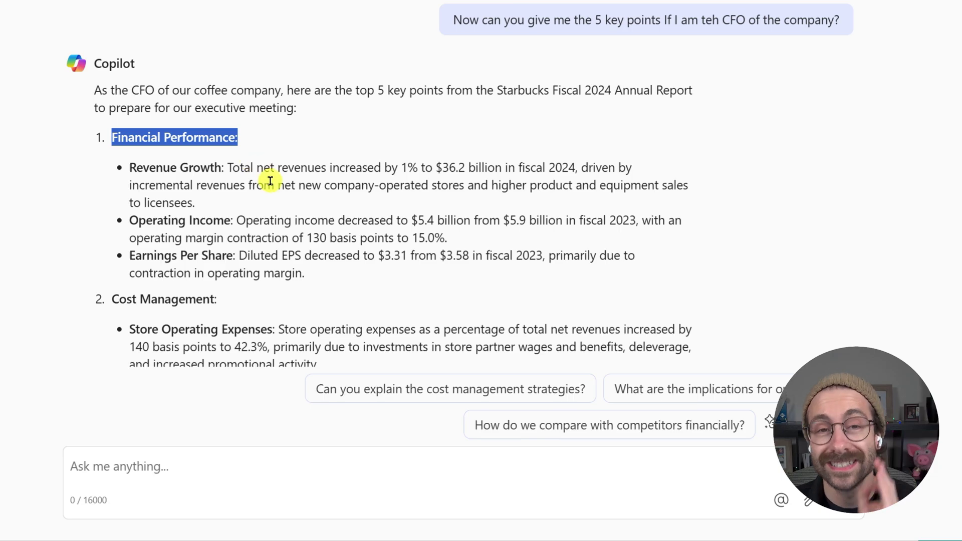
scroll(270, 182, "down", 12)
scroll(275, 185, "up", 8)
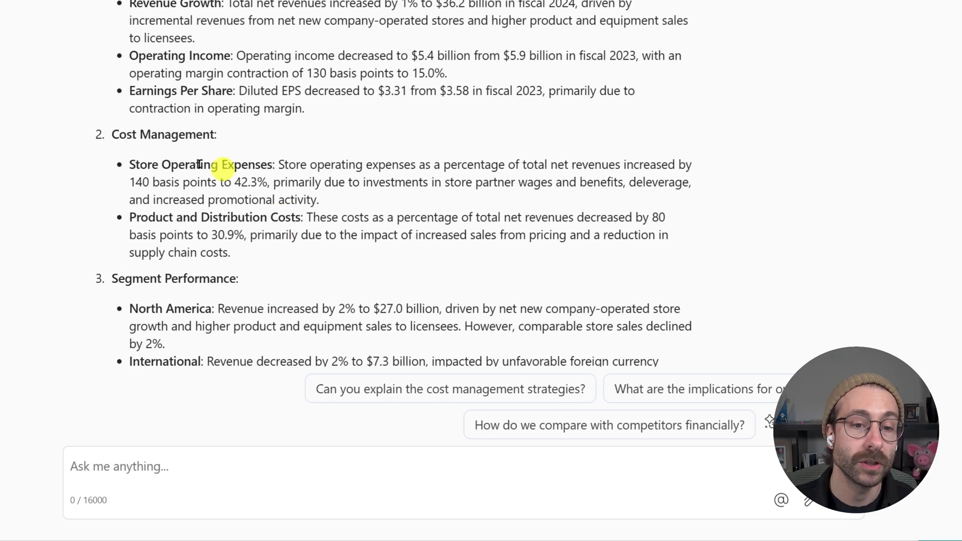
left_click_drag(112, 142, 208, 141)
left_click(200, 161)
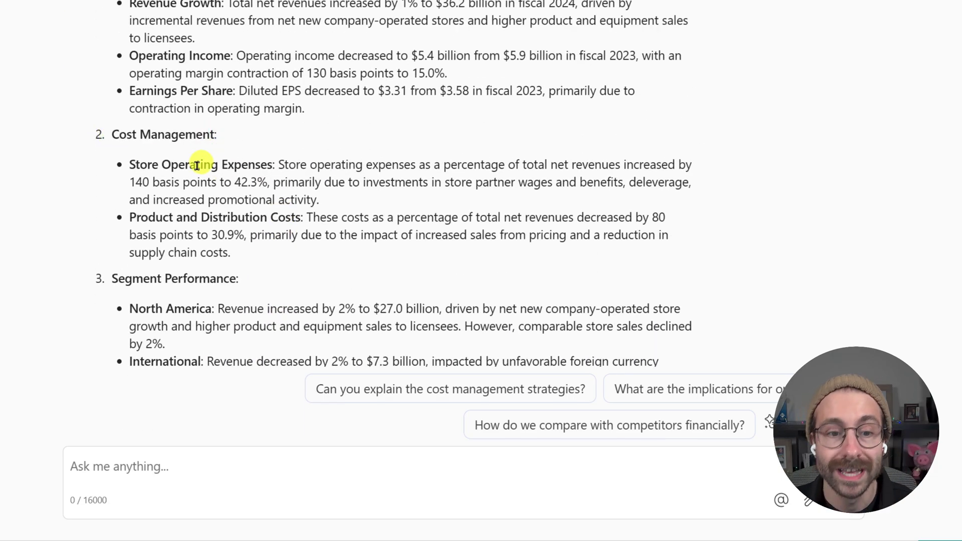
left_click_drag(129, 164, 262, 164)
left_click(262, 164)
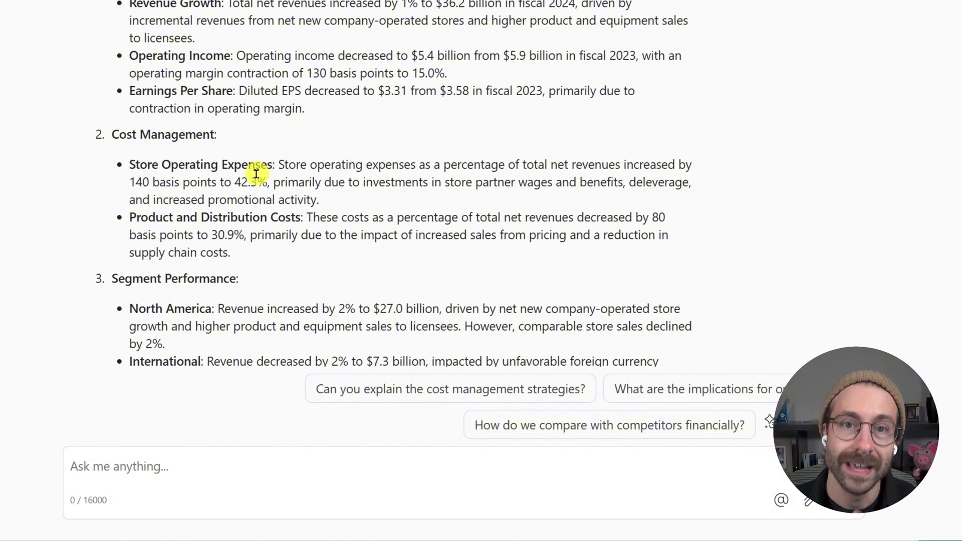
left_click_drag(139, 165, 263, 164)
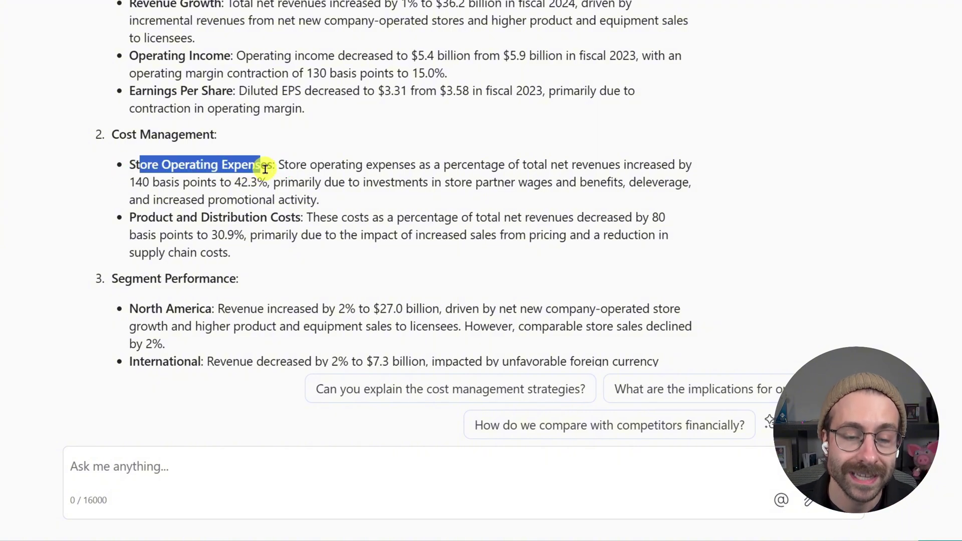
left_click(245, 189)
left_click_drag(136, 217, 293, 219)
left_click(296, 218)
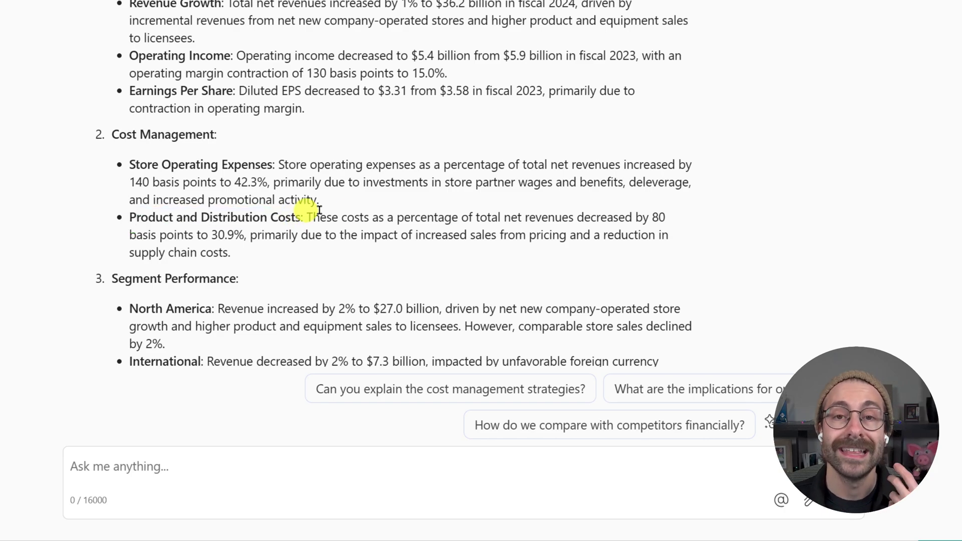
Go back to the earlier CEO summary and compare its Segment Performance point with the CFO version
scroll(402, 201, "up", 2)
scroll(401, 200, "down", 20)
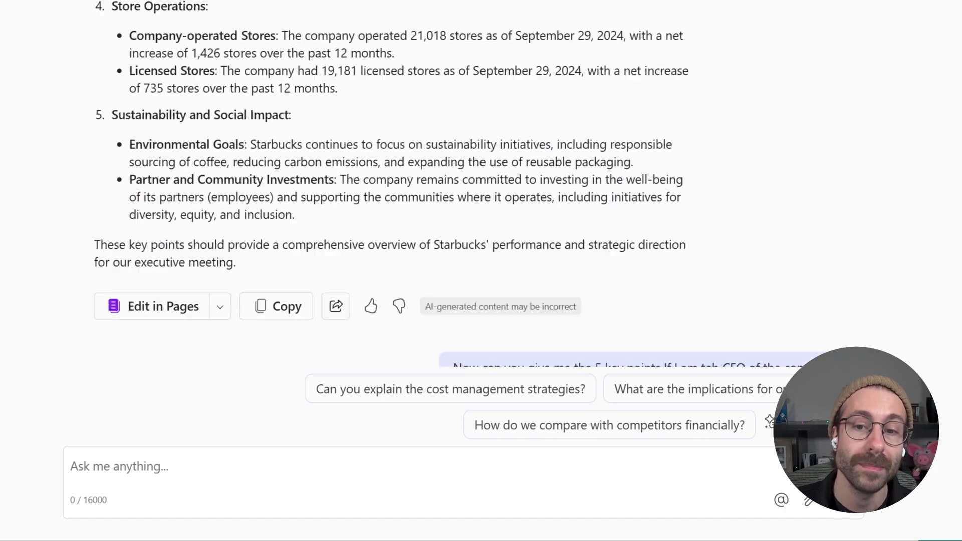
scroll(401, 201, "up", 3)
scroll(401, 200, "up", 8)
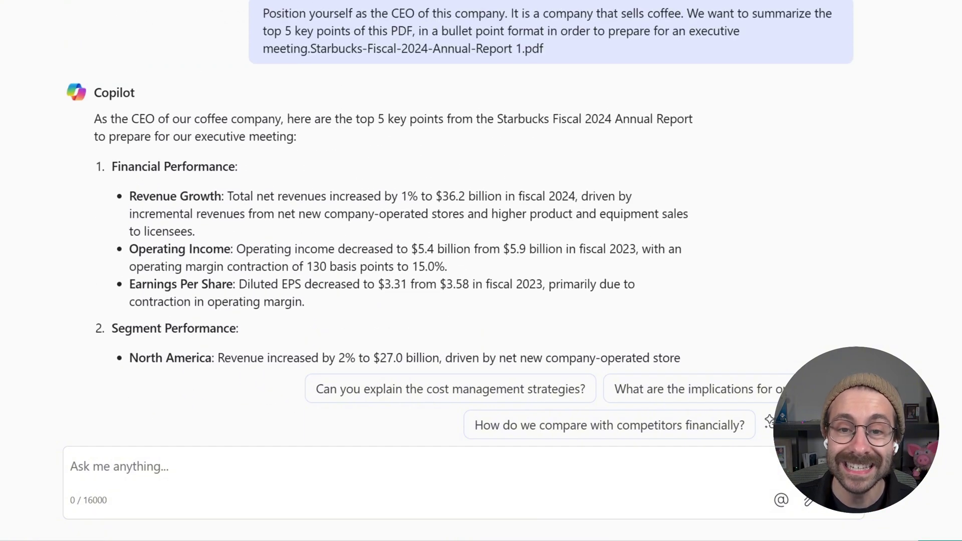
scroll(586, 62, "down", 2)
left_click_drag(390, 21, 451, 19)
scroll(247, 146, "down", 4)
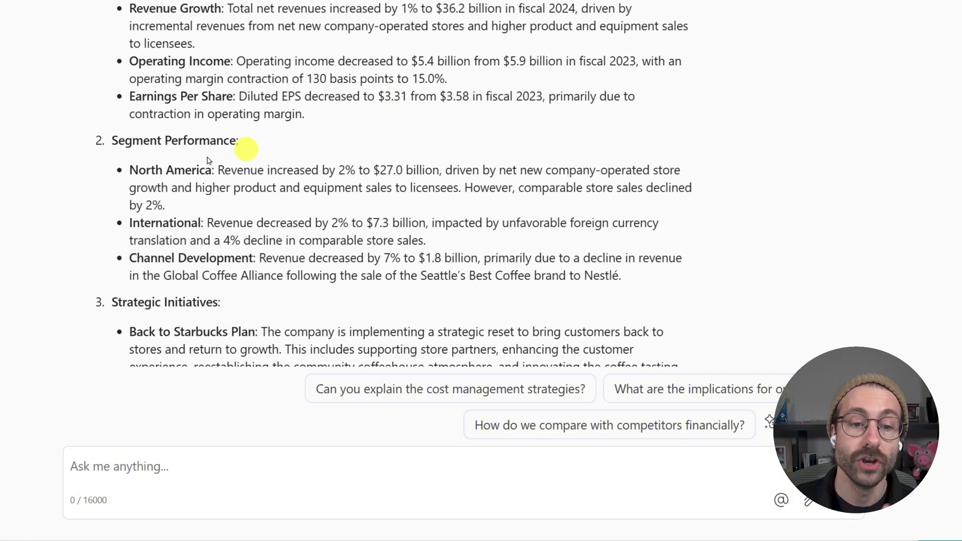
left_click_drag(101, 140, 228, 146)
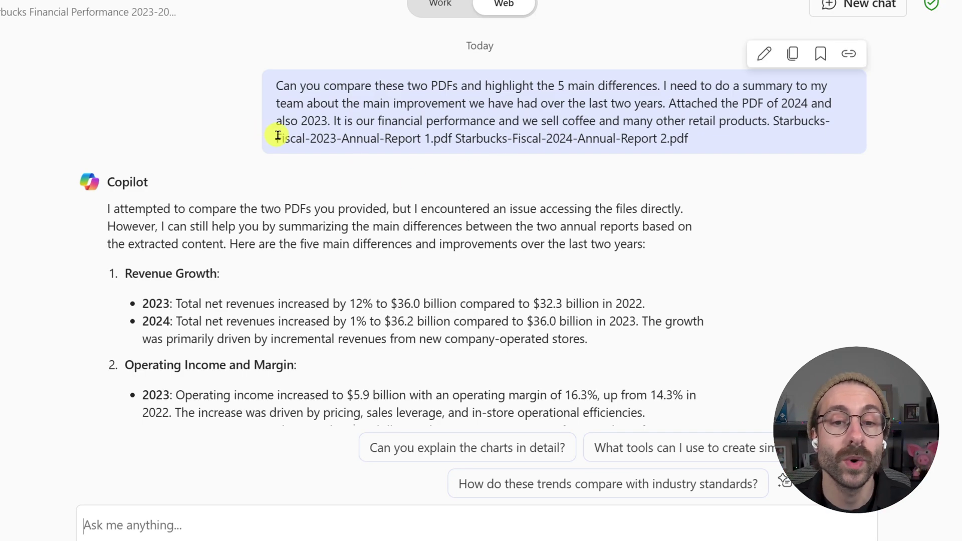
Read the prompt asking for the five main differences between the 2023 and 2024 Starbucks annual report PDFs
left_click_drag(276, 135, 397, 139)
left_click(396, 132)
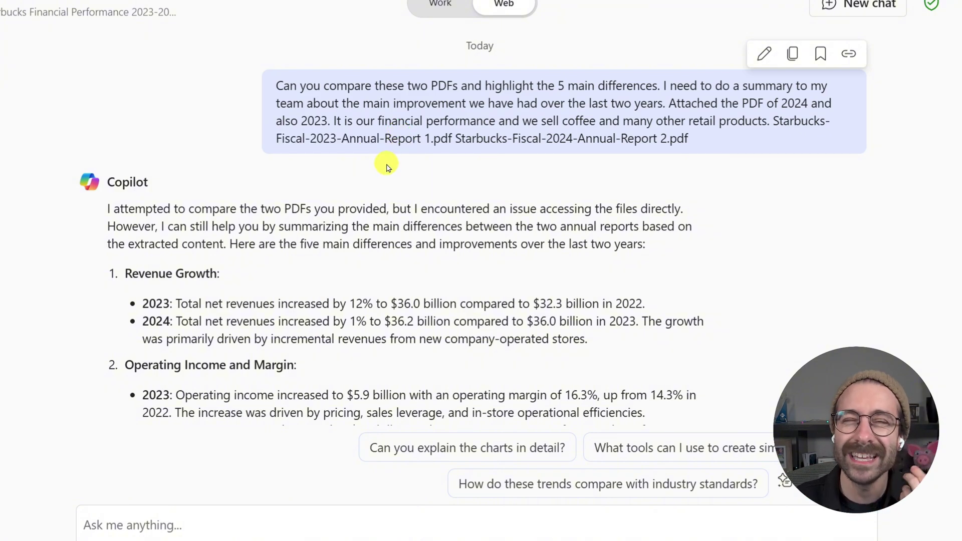
left_click(280, 83)
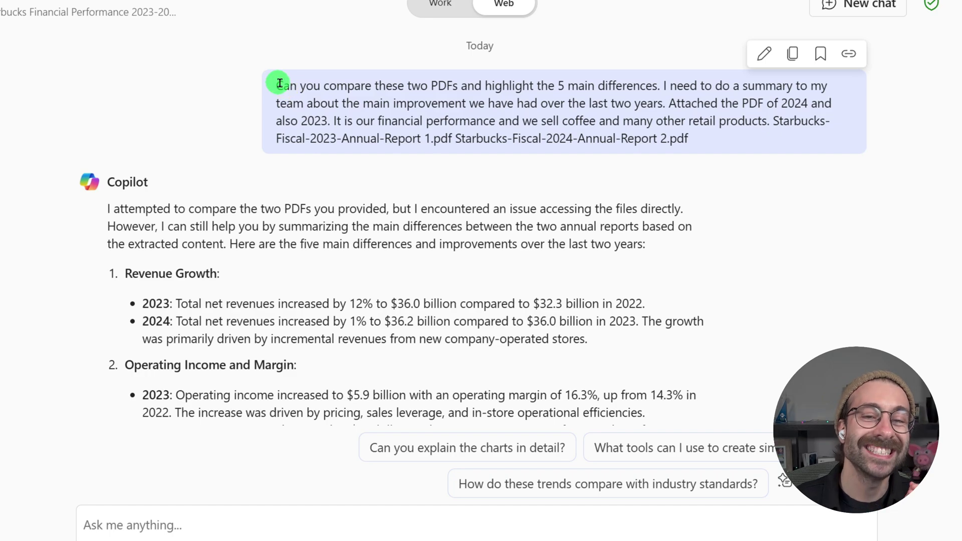
left_click_drag(280, 83, 483, 86)
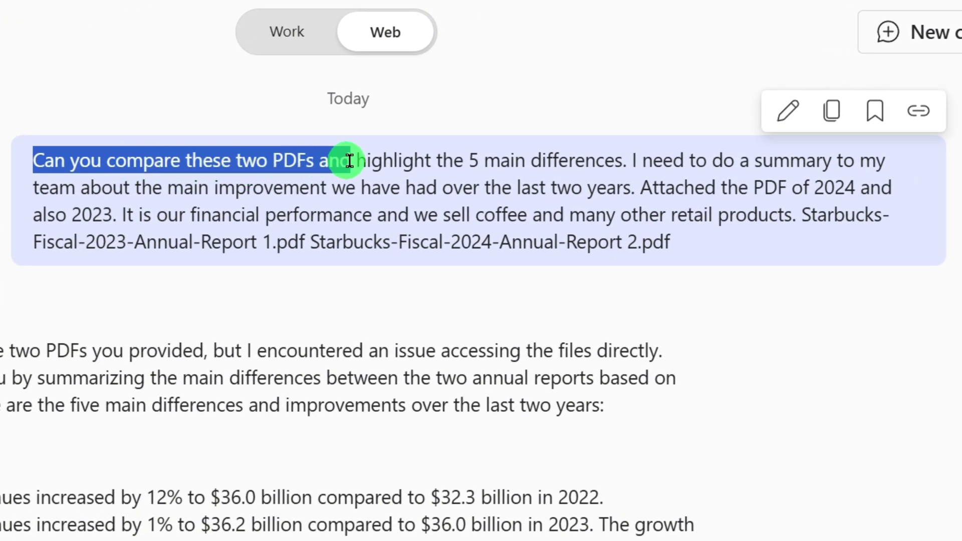
left_click_drag(349, 161, 630, 161)
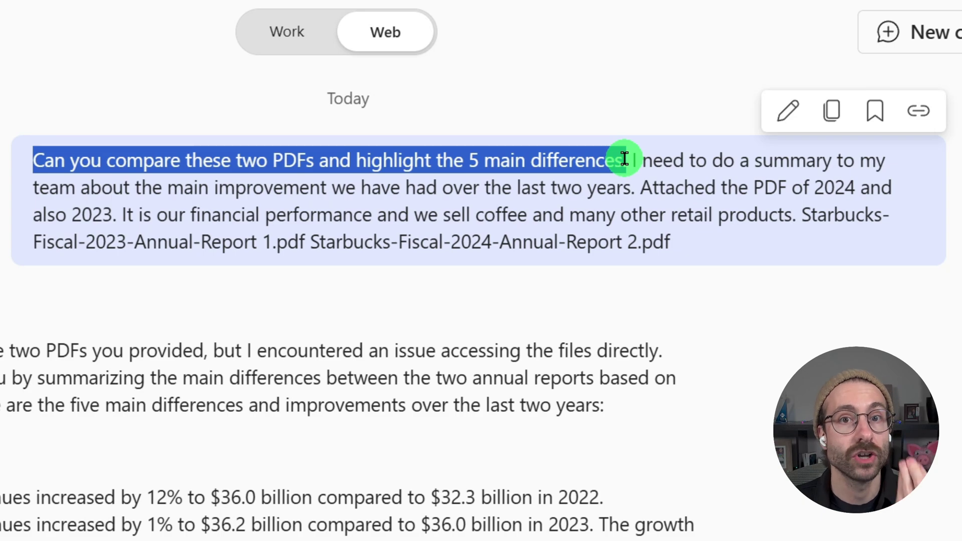
left_click_drag(636, 159, 886, 193)
left_click(638, 188)
left_click_drag(162, 213, 801, 248)
left_click(811, 213)
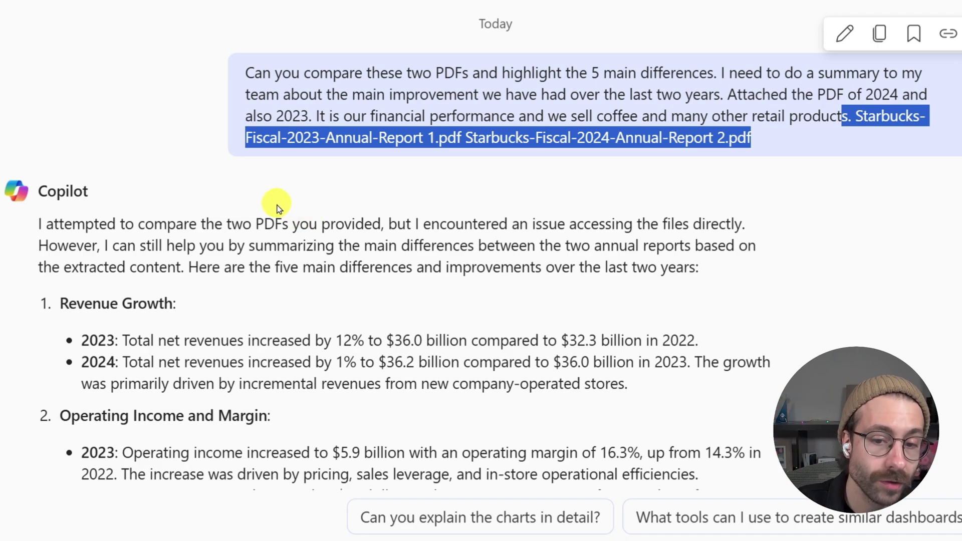
Review the 2023 versus 2024 differences from Revenue Growth through Operating Income, Comparable Store Sales and International Segment Performance
left_click_drag(80, 339, 704, 343)
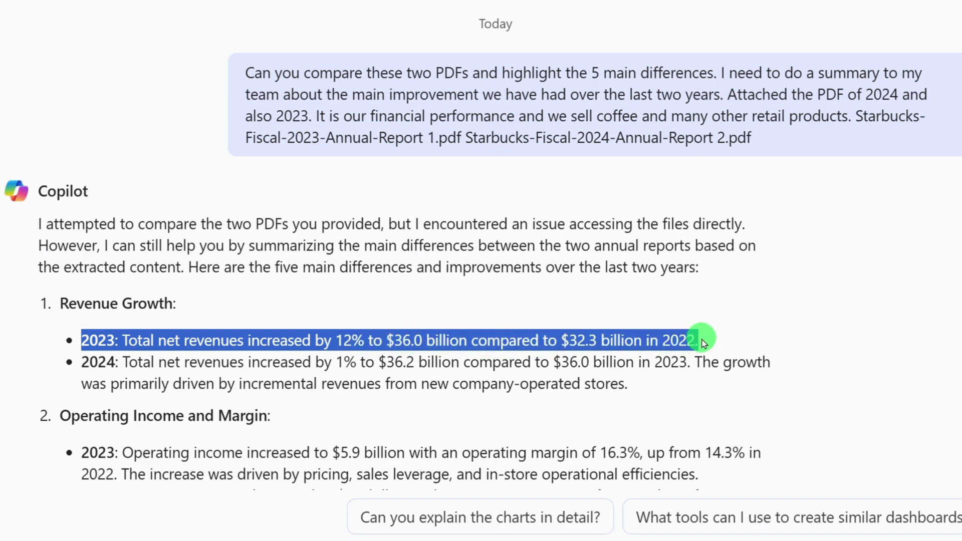
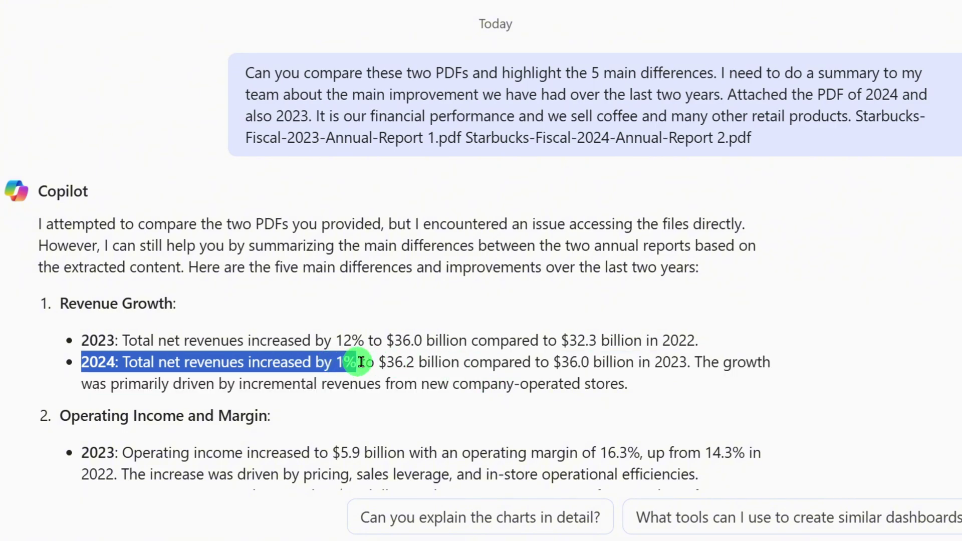
left_click(652, 361)
scroll(27, 300, "down", 2)
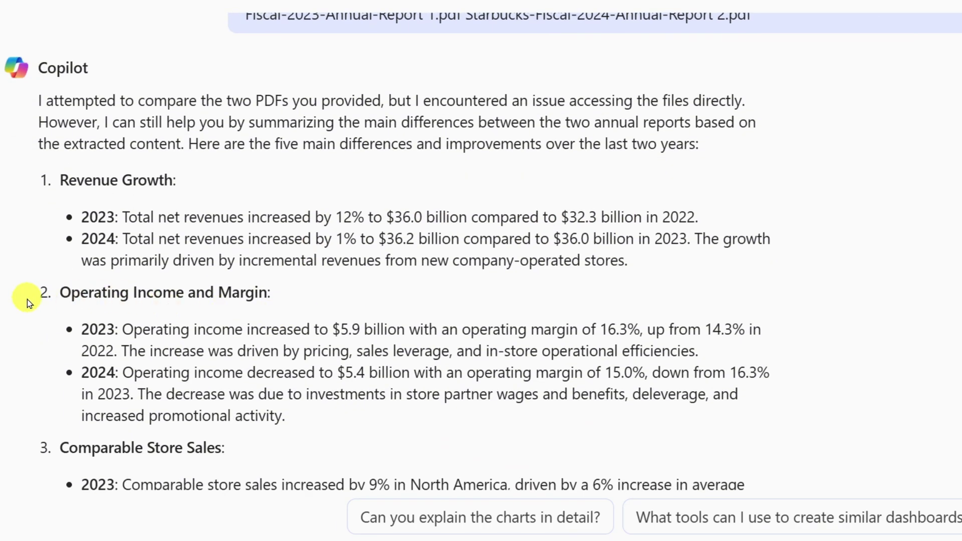
left_click_drag(60, 294, 314, 295)
left_click(69, 297)
left_click_drag(69, 297, 289, 295)
scroll(116, 321, "down", 3)
left_click_drag(55, 267, 232, 264)
scroll(221, 307, "down", 3)
left_click_drag(57, 213, 323, 217)
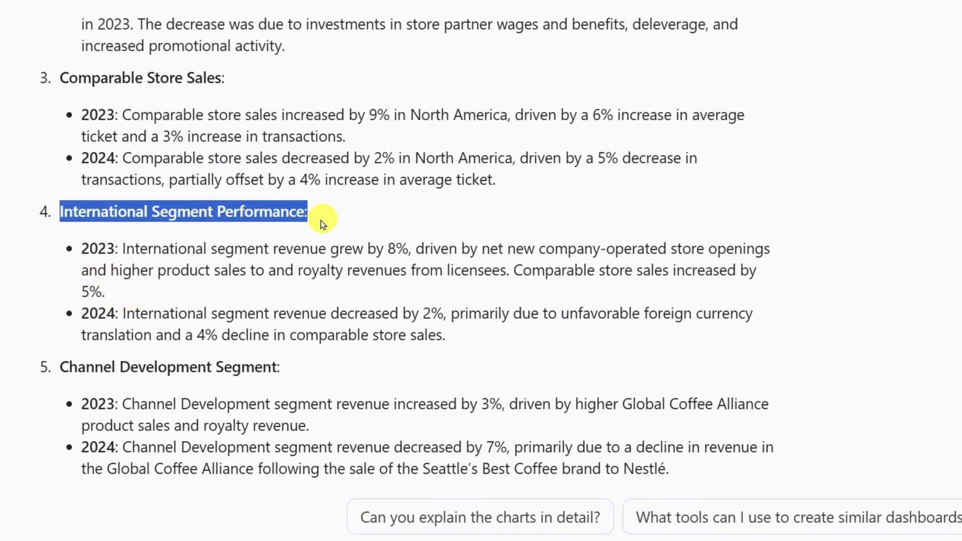
Review the full list of five differences between 2023 and 2024, from Revenue Growth through Channel Development Segment and the closing remark
left_click(243, 214)
scroll(254, 224, "up", 10)
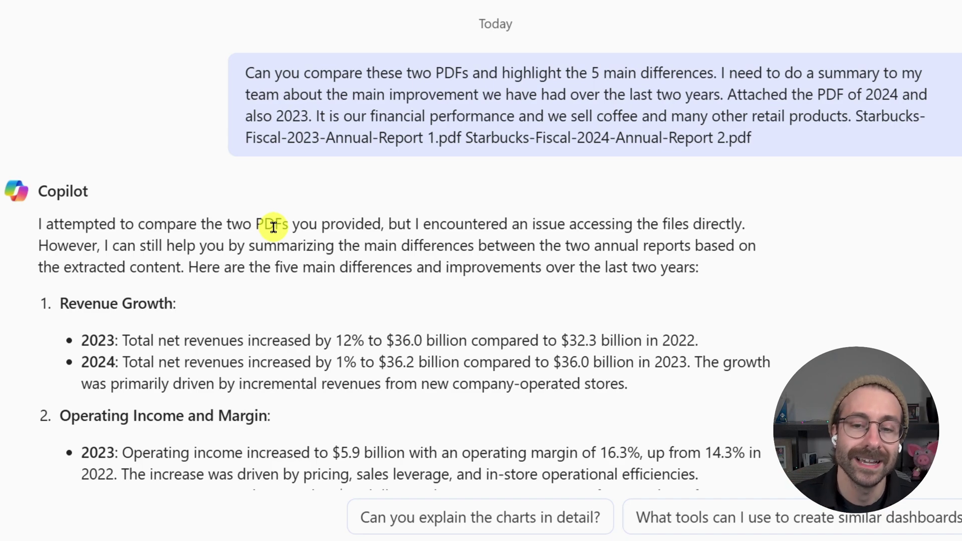
scroll(283, 241, "down", 5)
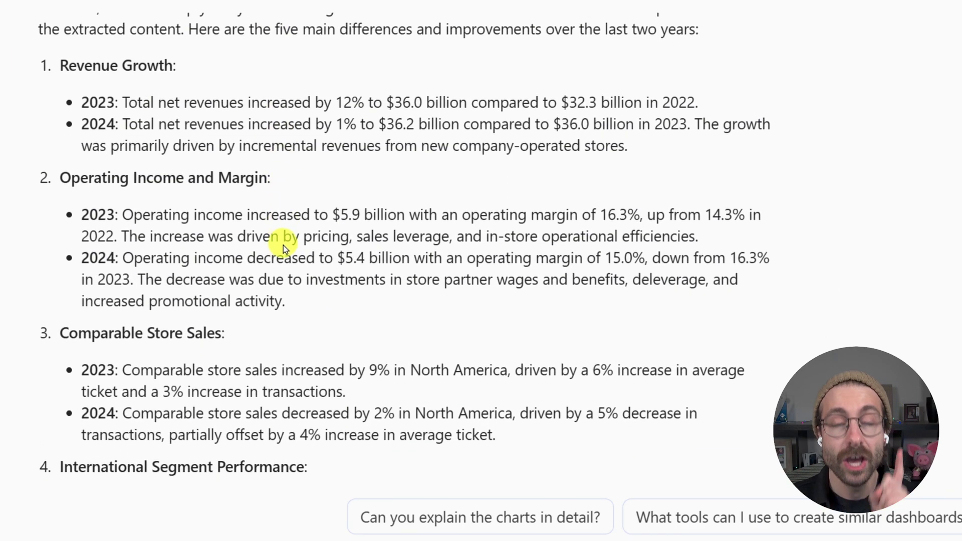
scroll(292, 230, "down", 3)
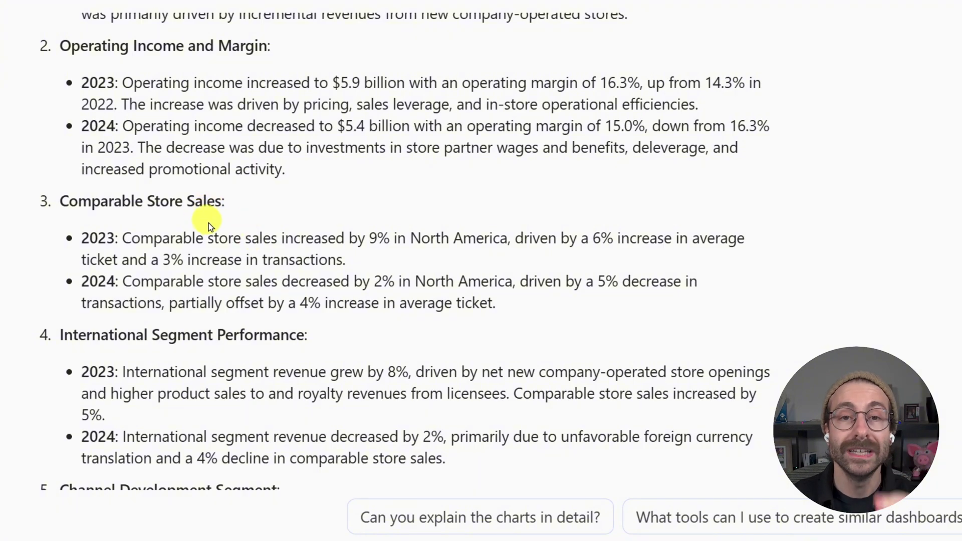
scroll(296, 227, "down", 6)
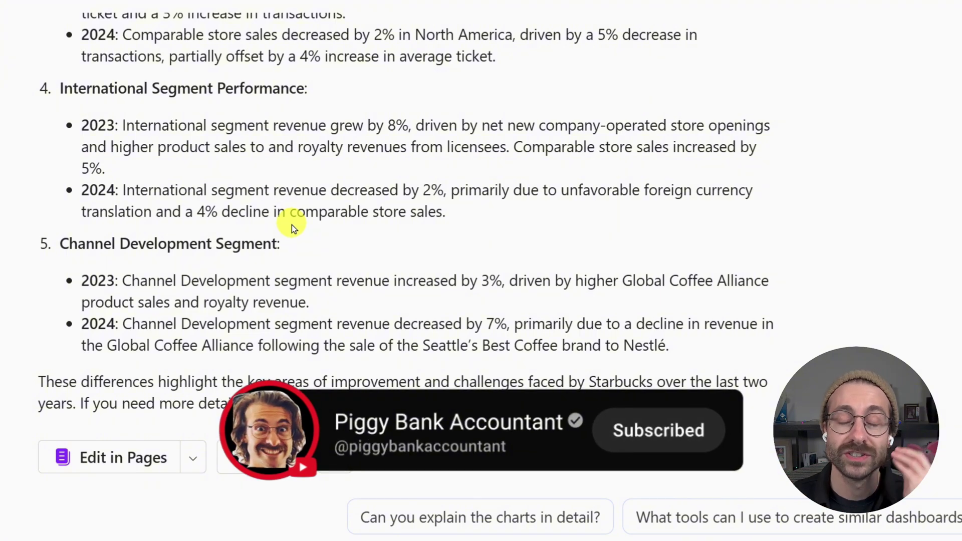
scroll(286, 210, "down", 4)
scroll(284, 220, "down", 1)
scroll(284, 221, "up", 2)
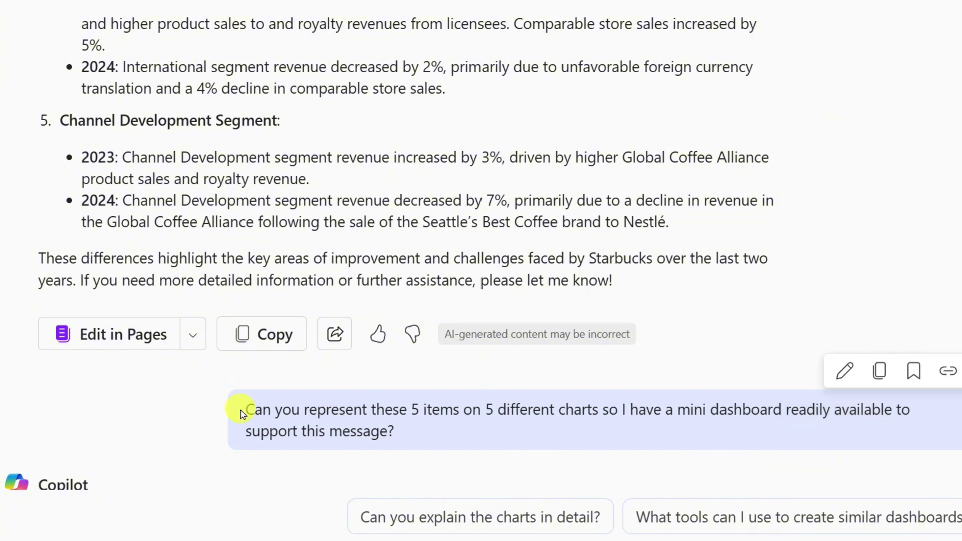
Read the prompt requesting five charts as a mini dashboard and examine the answer's Revenue Growth (in billions) section
left_click_drag(250, 411, 444, 433)
left_click(444, 433)
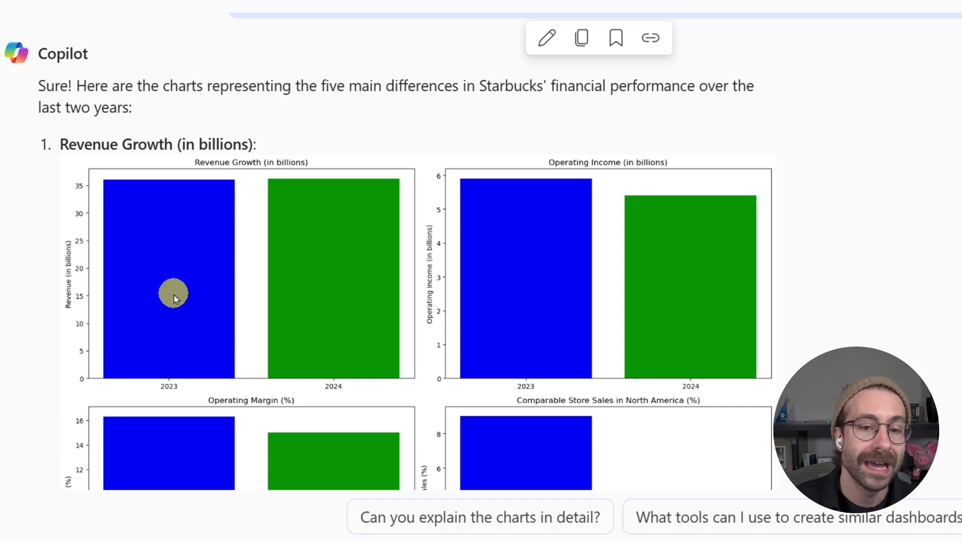
scroll(173, 297, "down", 1)
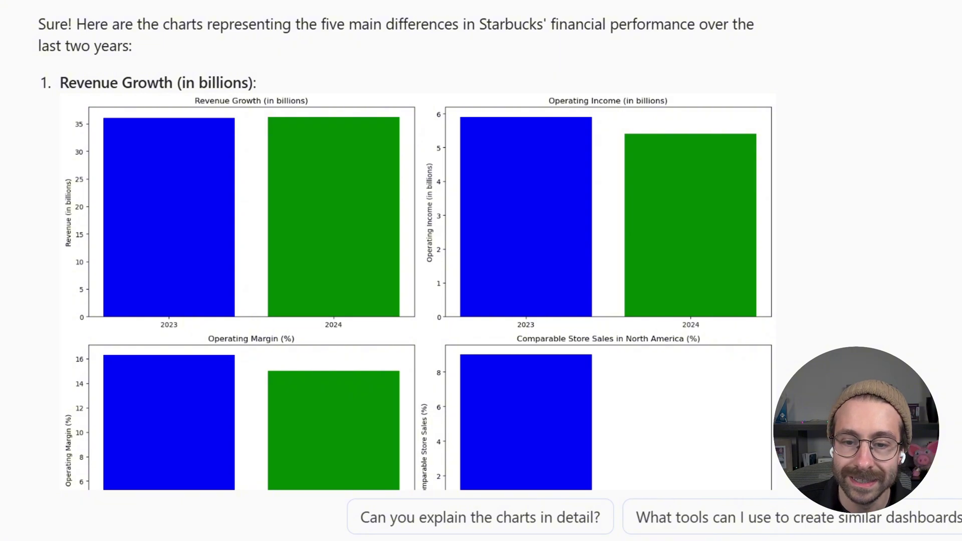
scroll(405, 250, "down", 1)
scroll(405, 251, "up", 1)
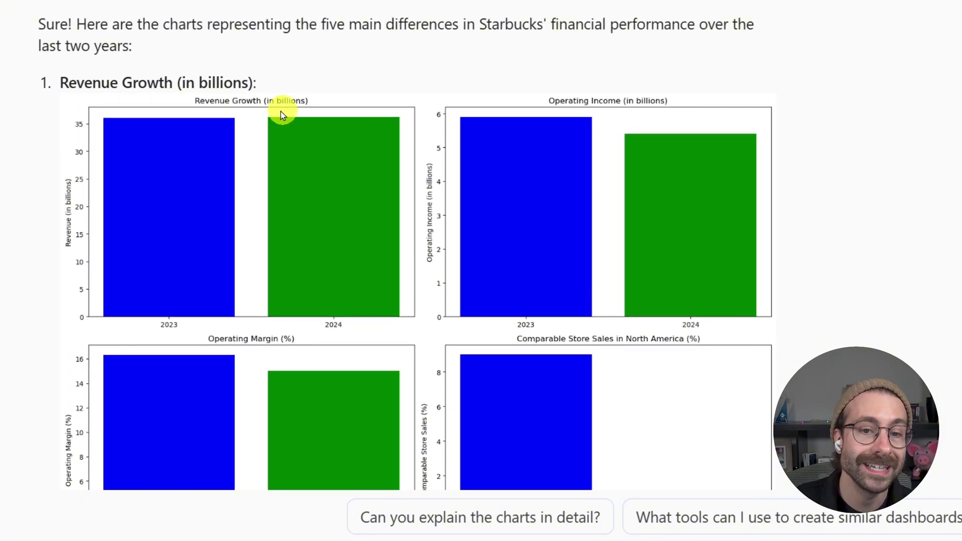
left_click_drag(68, 87, 243, 83)
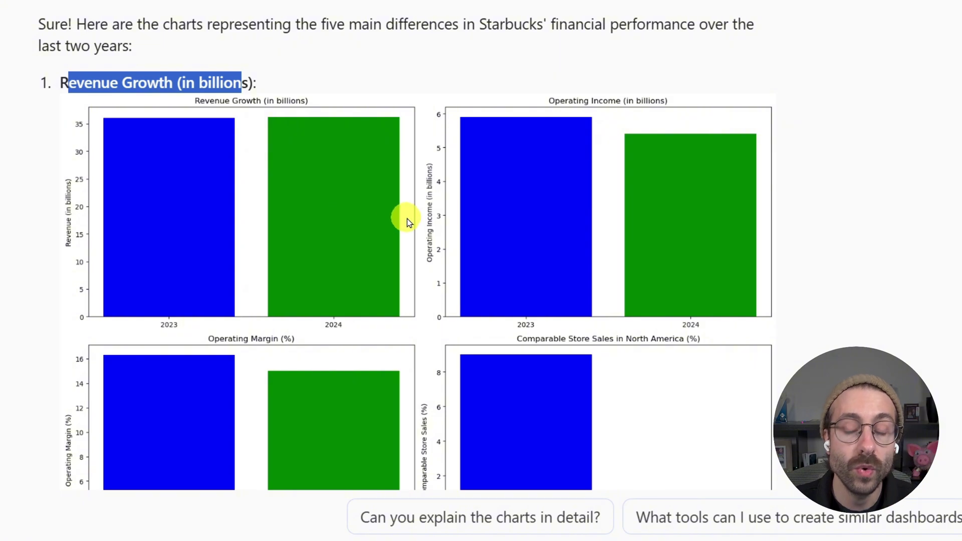
Examine the remaining charts under Revenue Growth and compare the Operating Income (in billions) heading with the charts below it
scroll(408, 218, "down", 3)
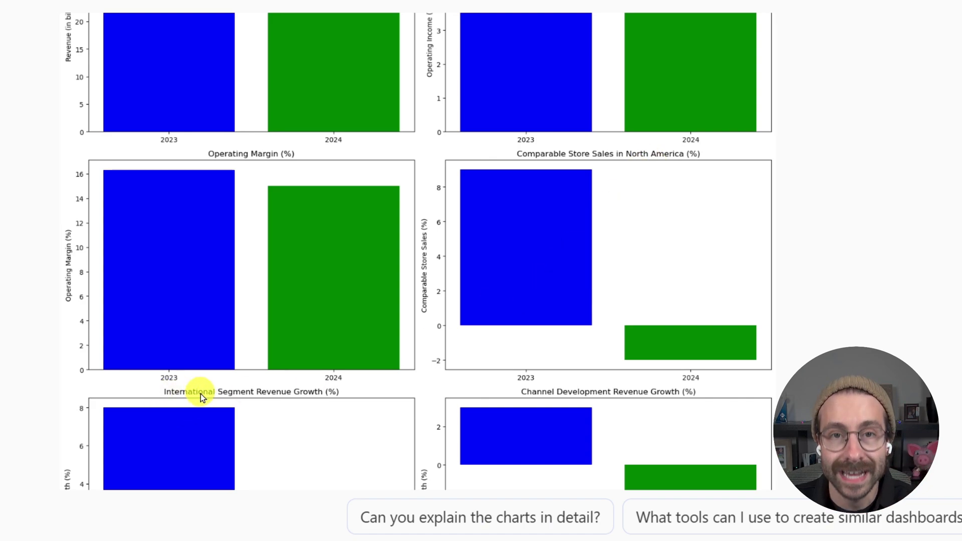
scroll(217, 378, "down", 9)
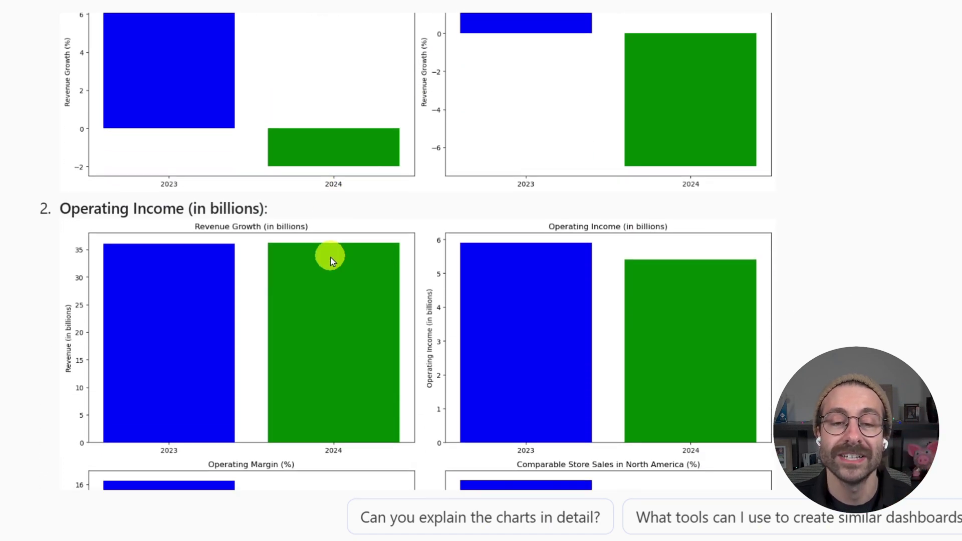
scroll(331, 258, "down", 1)
left_click_drag(61, 145, 281, 145)
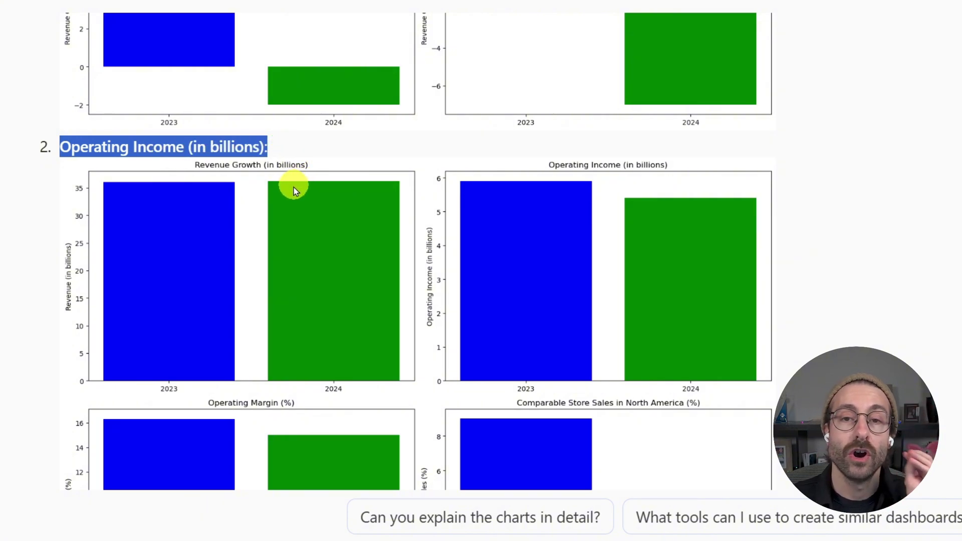
left_click_drag(60, 146, 279, 146)
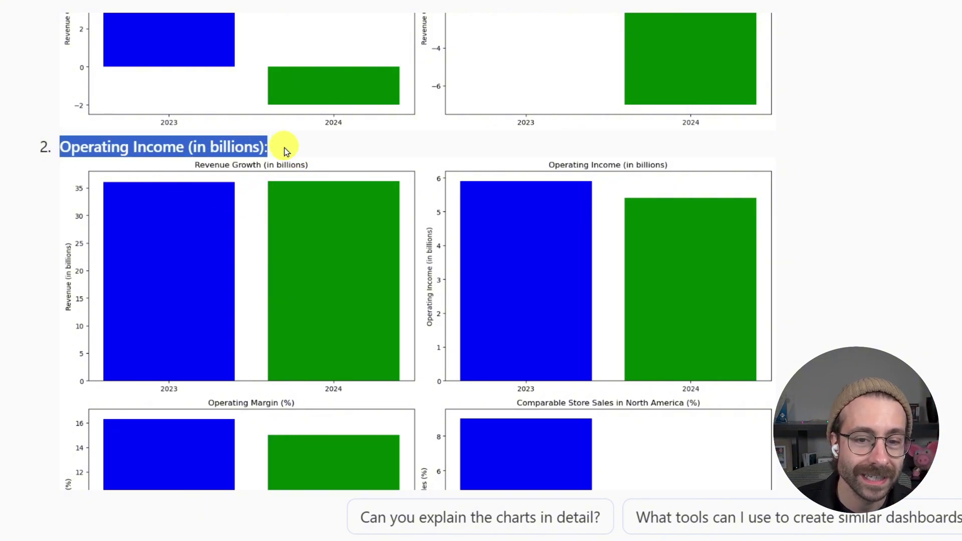
Compare the Operating Margin (%) heading with the charts shown beneath it
scroll(280, 166, "down", 12)
left_click_drag(58, 273, 247, 268)
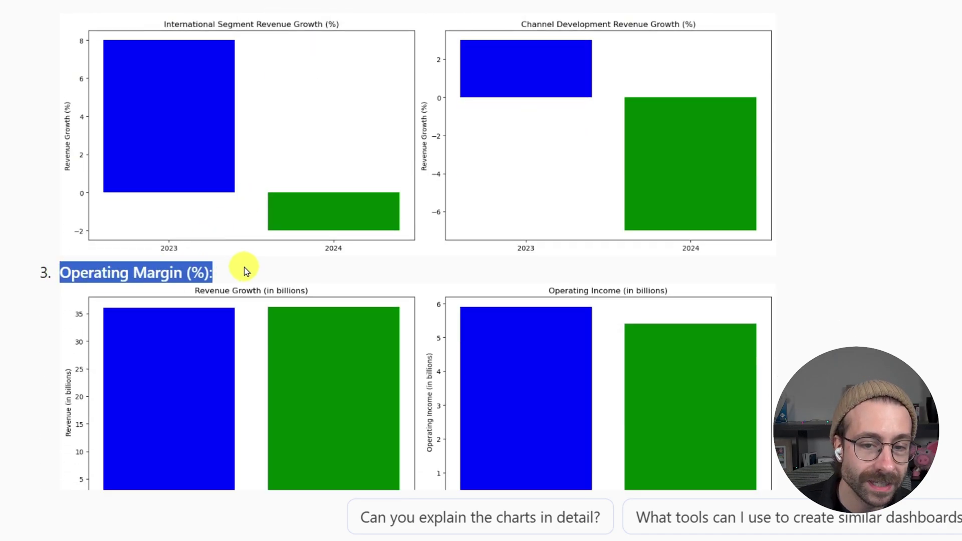
scroll(197, 244, "down", 6)
scroll(196, 240, "up", 3)
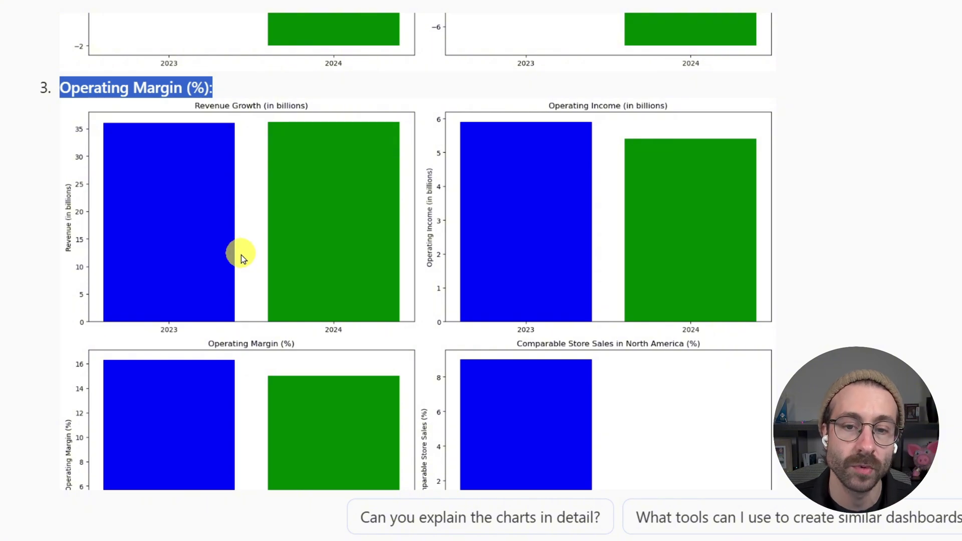
left_click(818, 250)
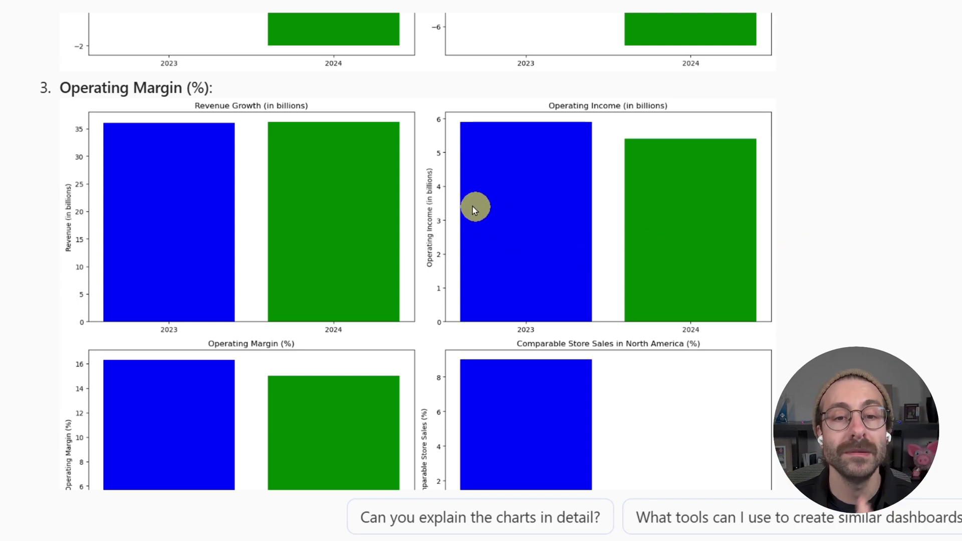
left_click_drag(63, 89, 243, 82)
left_click_drag(35, 86, 205, 79)
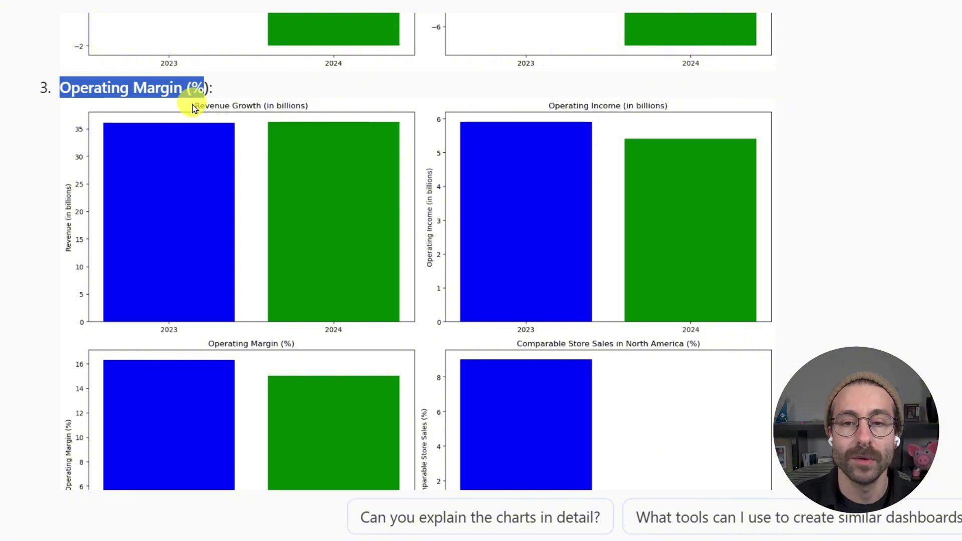
Review the remaining chart sections through International Segment Revenue Growth (%) to the end of the answer
scroll(346, 160, "down", 6)
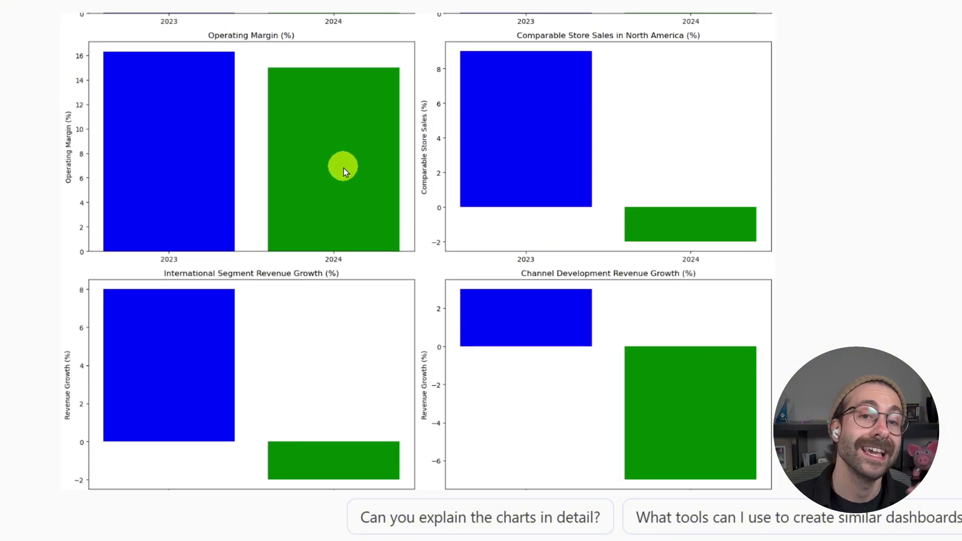
scroll(340, 160, "down", 20)
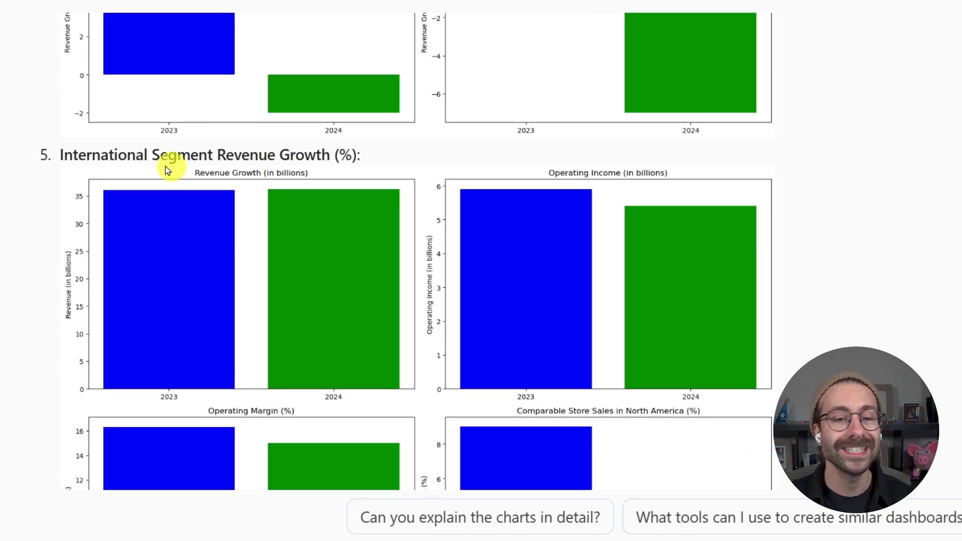
left_click_drag(47, 157, 389, 161)
scroll(391, 101, "down", 5)
scroll(356, 262, "down", 7)
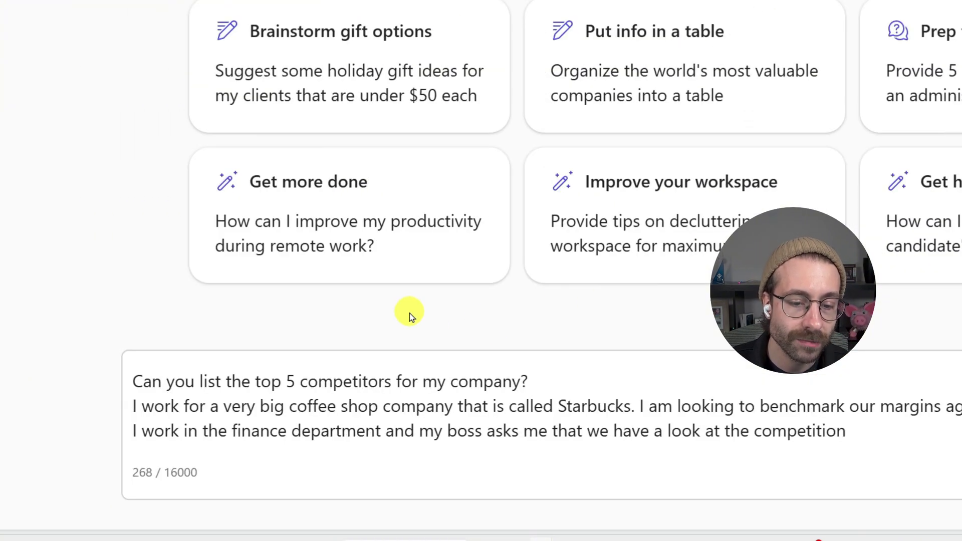
Read the drafted prompt on Starbucks' top 5 competitors, covering its request, the margin benchmarking context and the finance department background
left_click_drag(134, 384, 352, 391)
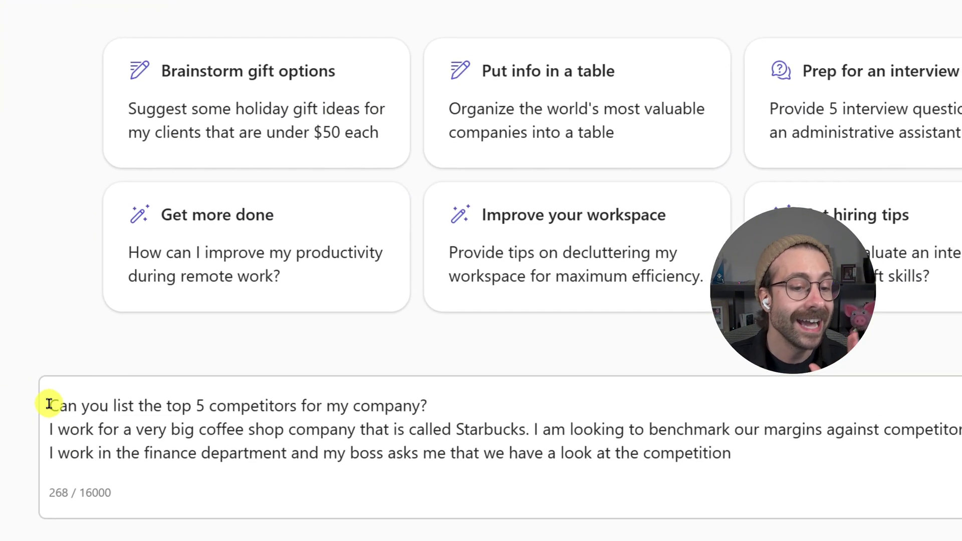
left_click_drag(227, 422, 423, 415)
left_click(423, 415)
left_click_drag(21, 437, 133, 438)
left_click_drag(406, 399, 928, 434)
left_click(20, 442)
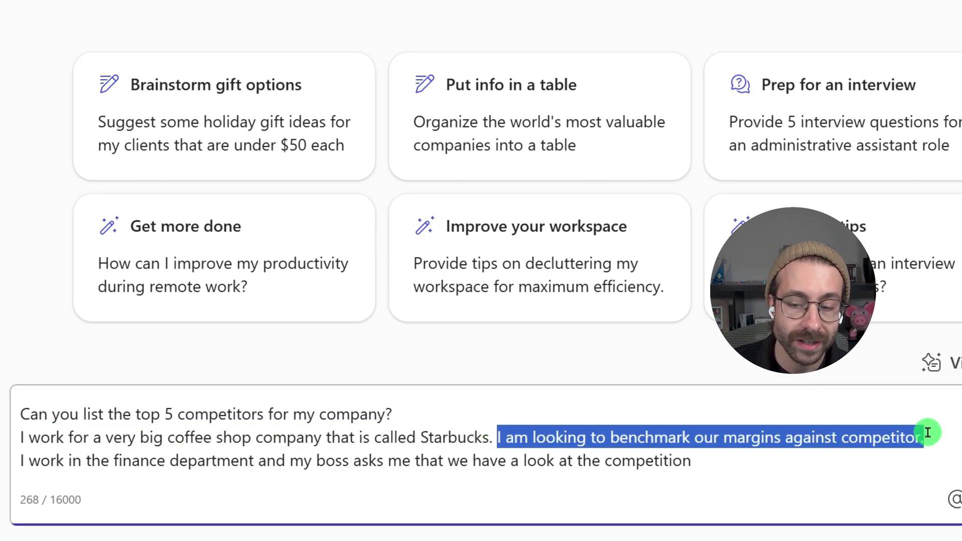
left_click(178, 461)
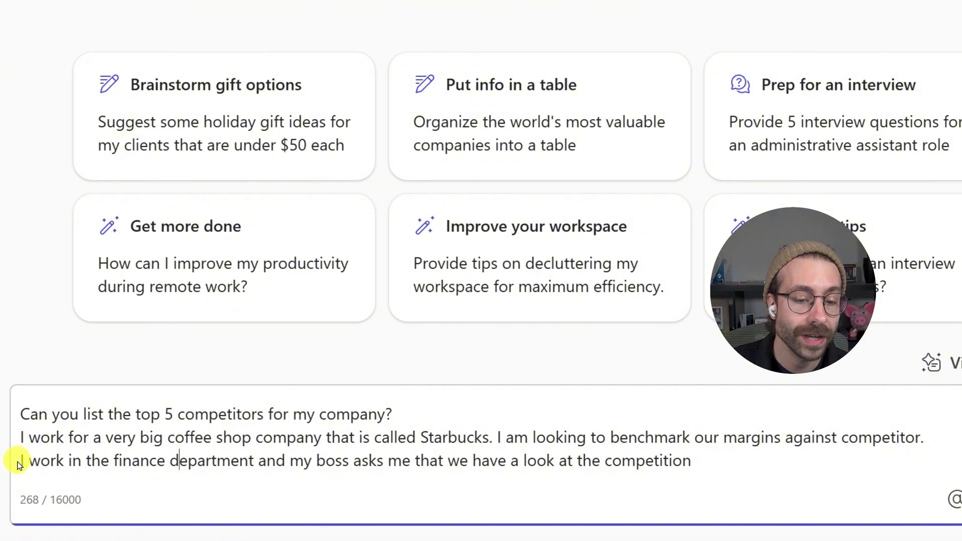
left_click_drag(20, 469, 705, 462)
Add "I expect you to list it in 5 bullet points." to the end of the competitor prompt and submit it
left_click(704, 461)
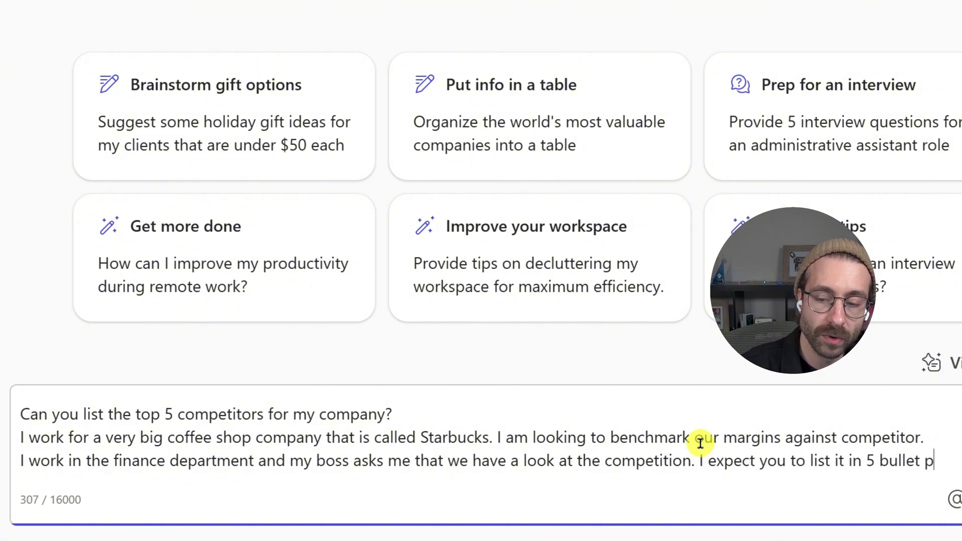
key("Return")
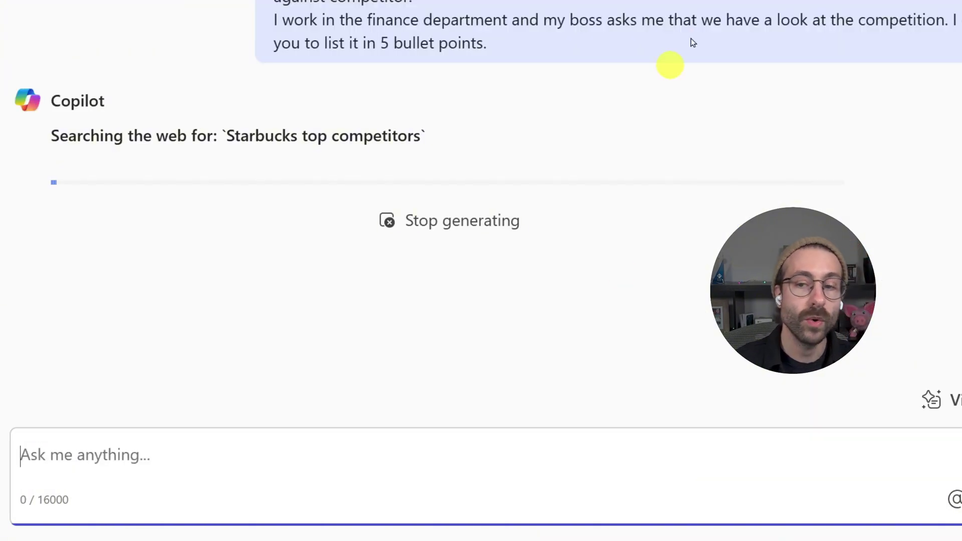
triple_click(932, 14)
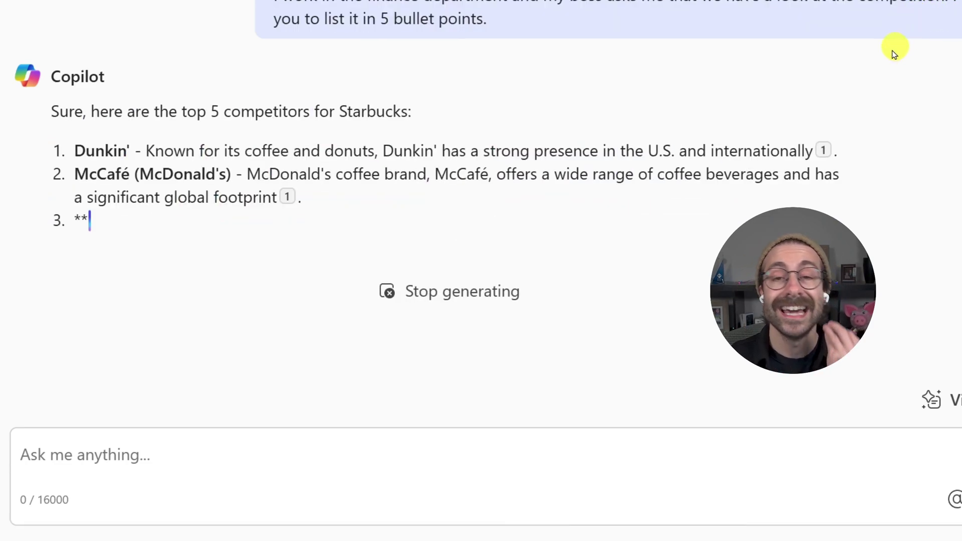
Review the list of Starbucks' top 5 competitors and check the web source cited for Costa Coffee
scroll(566, 70, "up", 3)
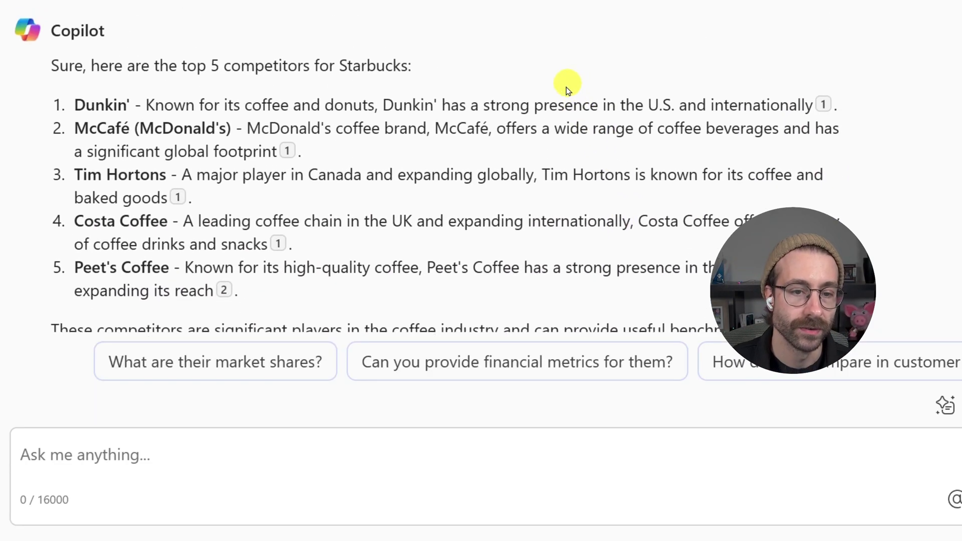
scroll(484, 106, "down", 3)
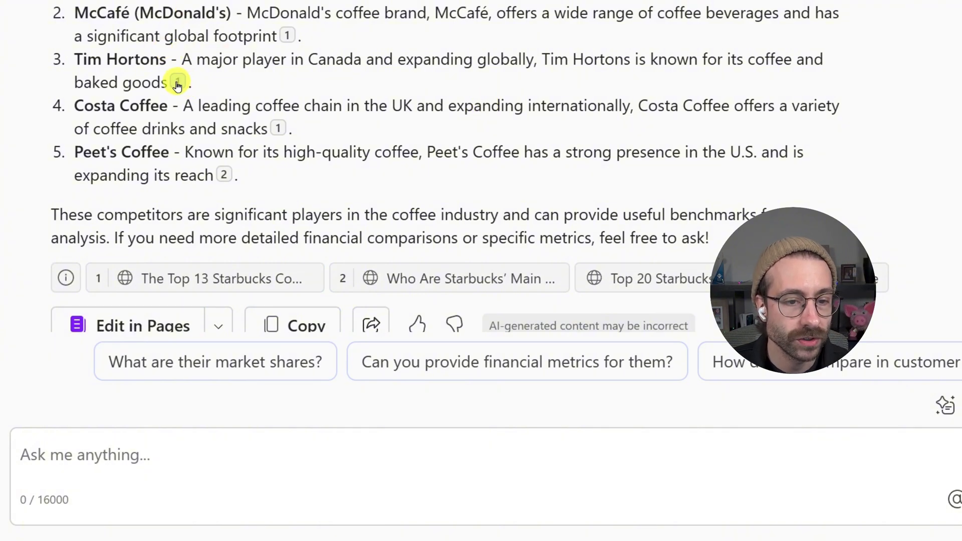
mouse_move(279, 124)
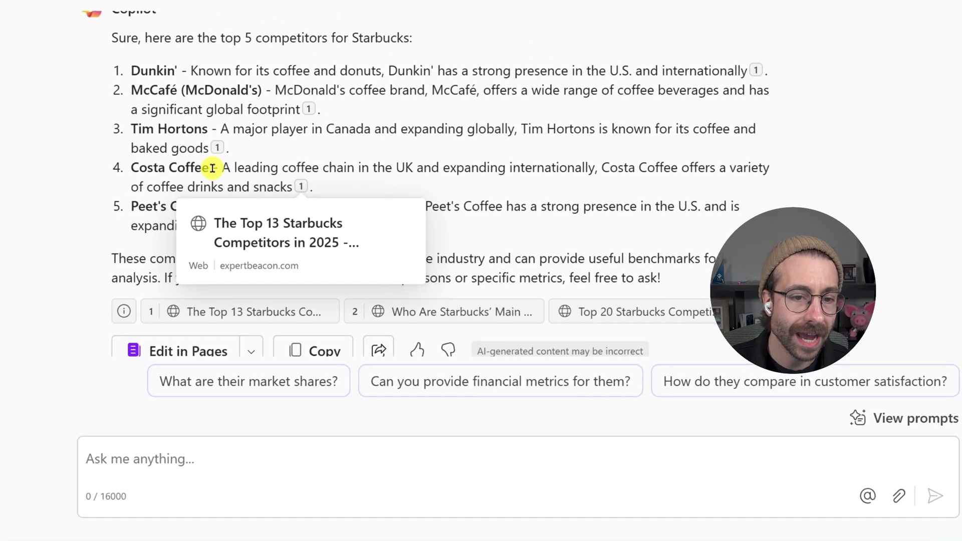
Ask Copilot "Can you give me the financial reports of costa coffee"
left_click(234, 455)
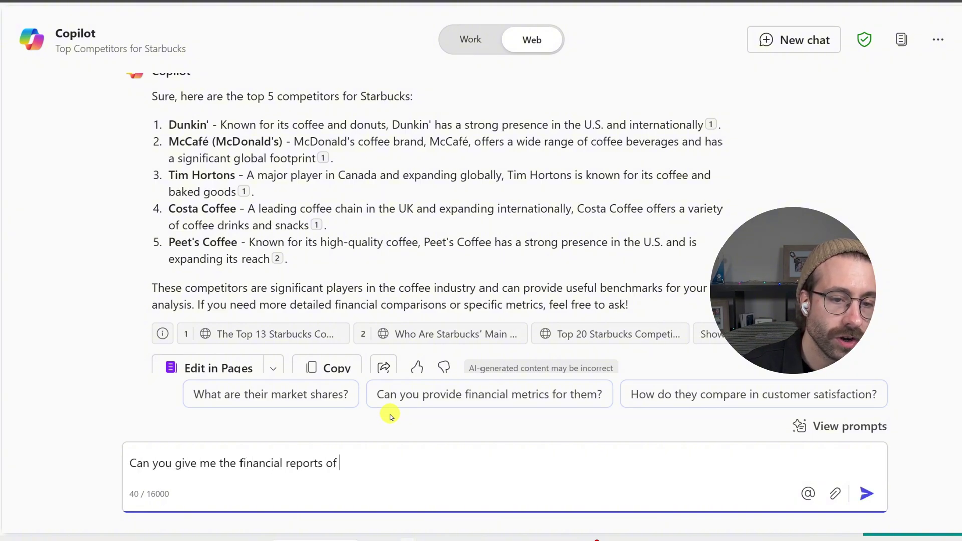
type("Can you give me the financial reports of costa coffee")
key("Return")
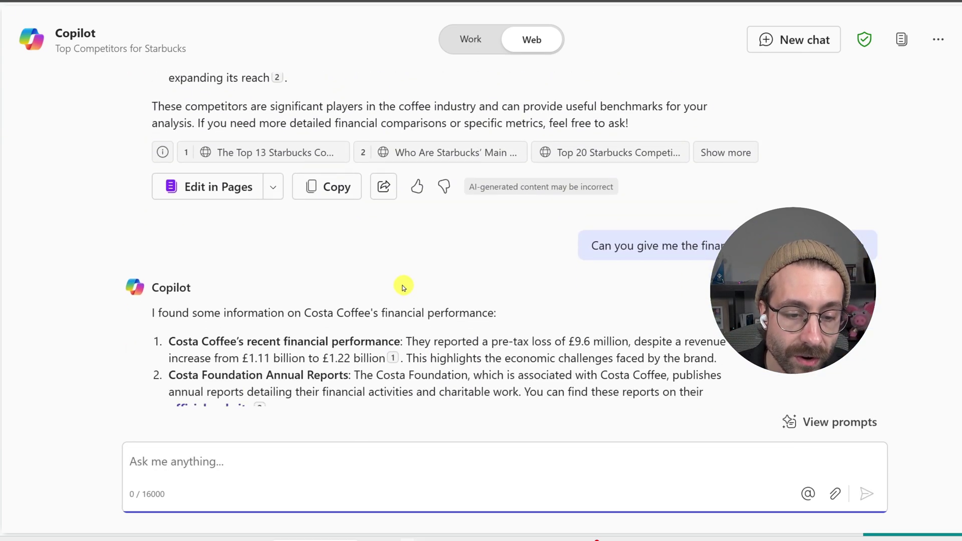
Look at the Costa Foundation's Annual Reports page through the answer's official website link and return to the Copilot chat
left_click(230, 302)
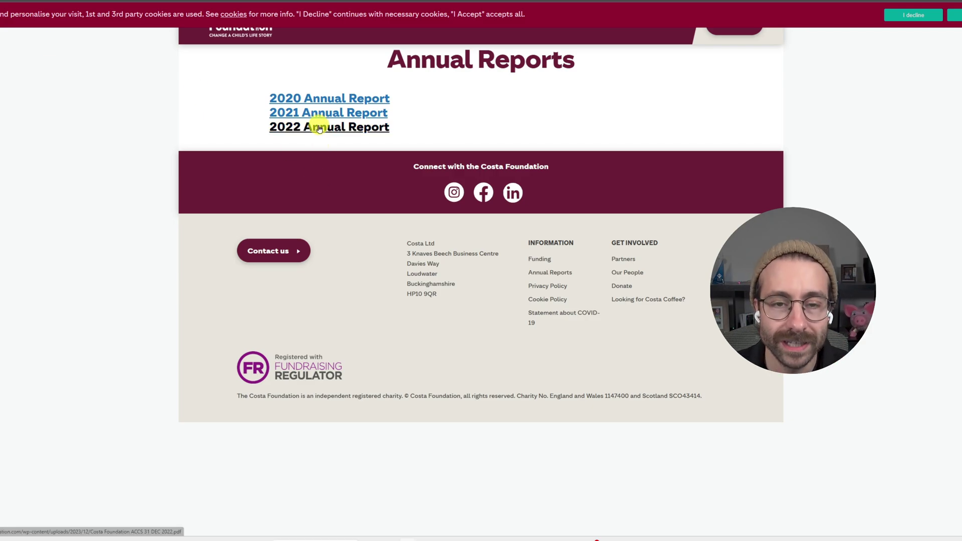
key("alt+Tab")
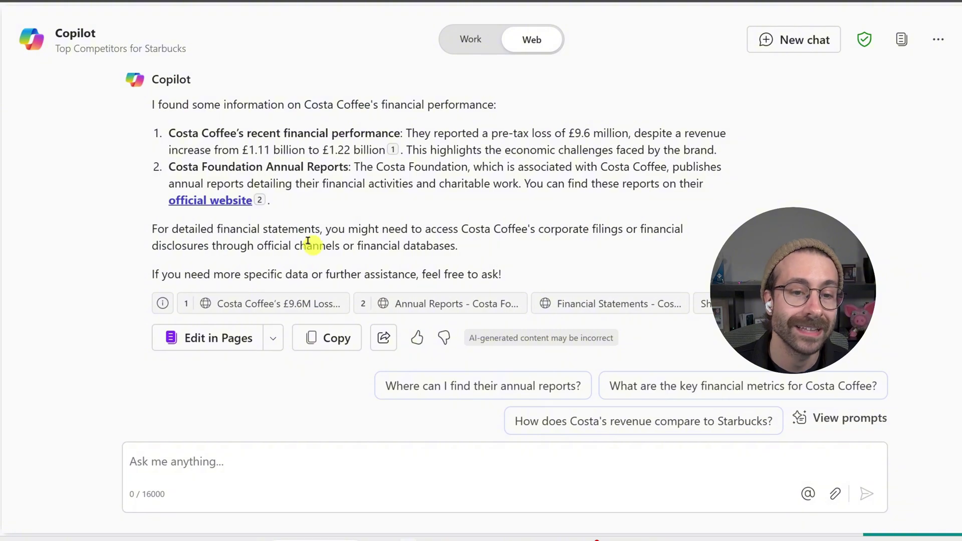
Reread the Costa Coffee question and answer, and reopen the linked Costa Foundation website at its annual reports
left_click_drag(305, 203, 151, 135)
scroll(152, 143, "up", 3)
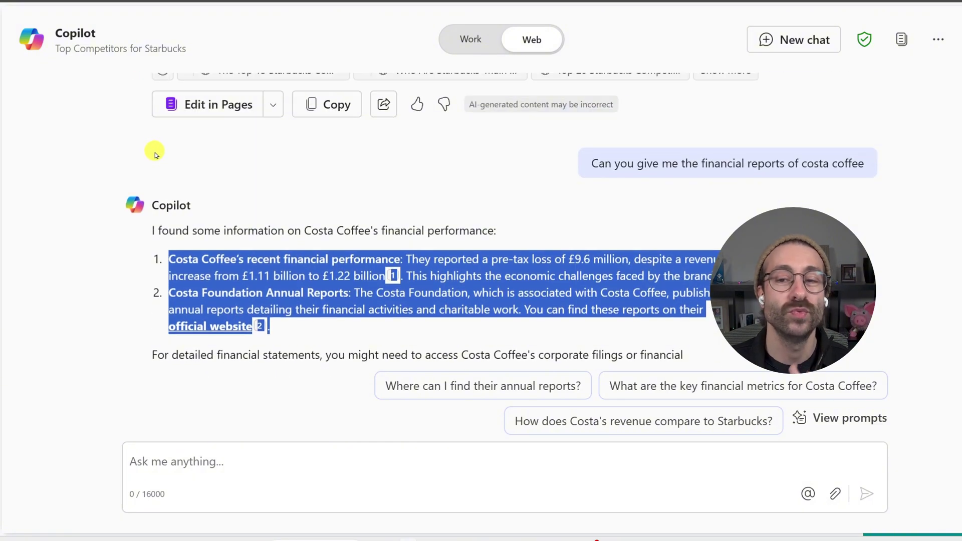
left_click_drag(592, 164, 834, 166)
left_click(273, 399)
left_click(230, 327)
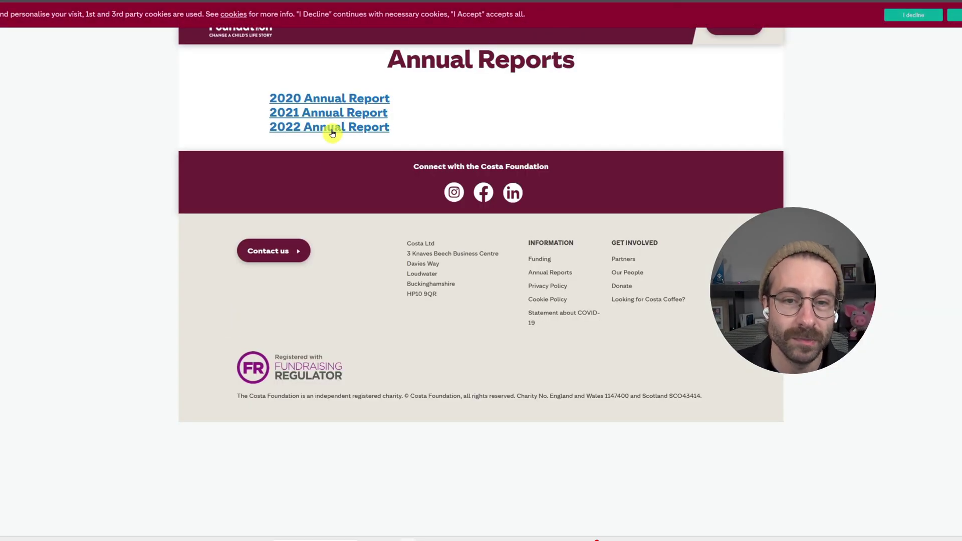
Open the Costa Foundation's 2022 Annual Report, skim its first pages and save it as Costa Foundation ACCS 31 DEC 2022.pdf in the 2025-03-06 Copilot Analyze PDF folder
left_click(329, 127)
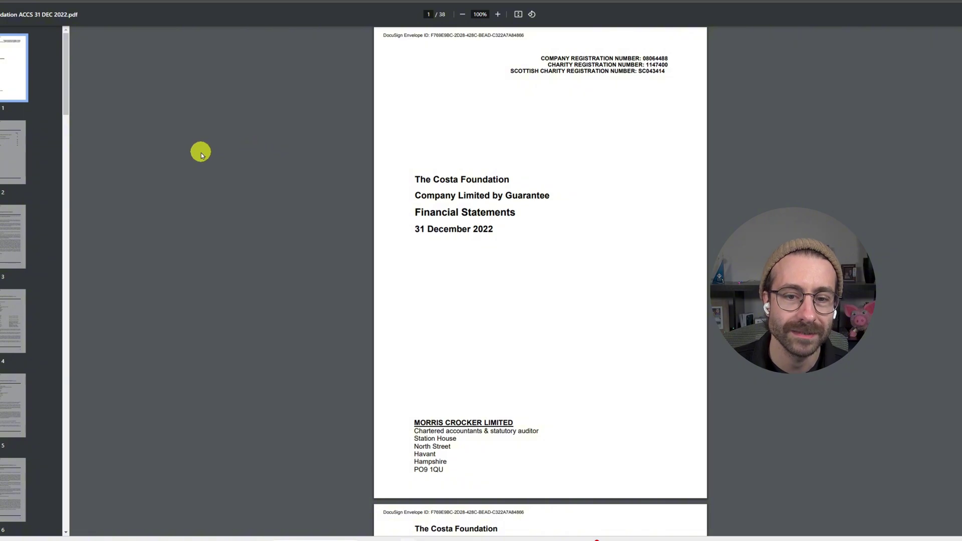
scroll(797, 200, "down", 15)
scroll(721, 205, "up", 15)
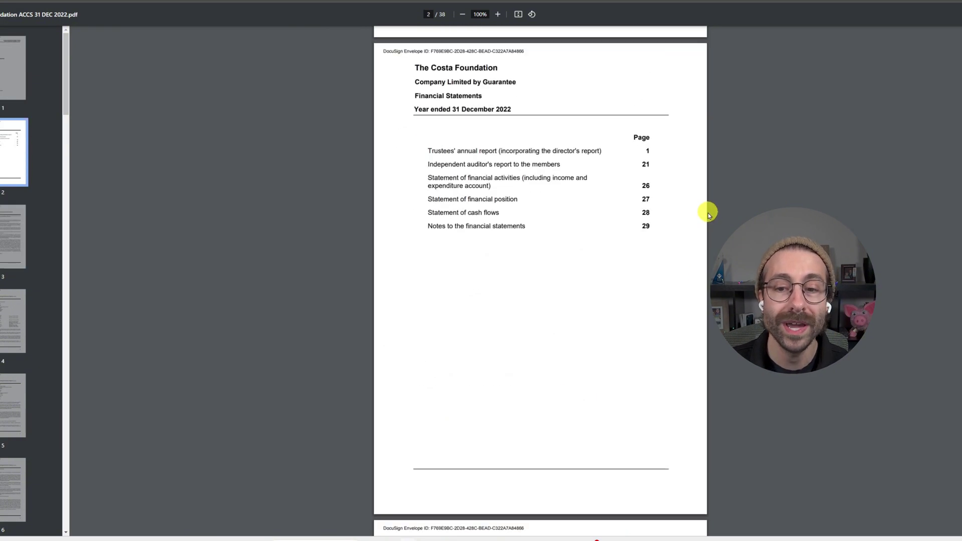
scroll(713, 189, "up", 1)
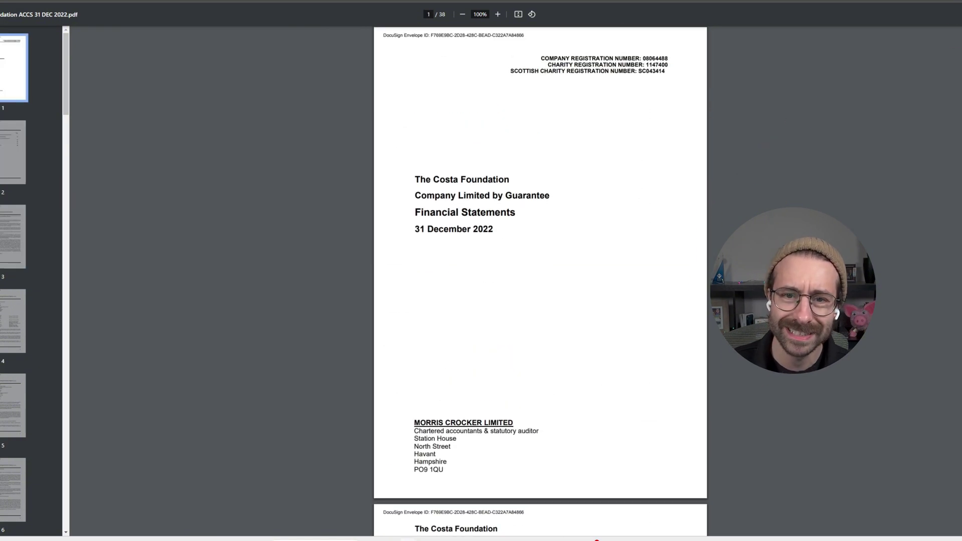
key("ctrl+s")
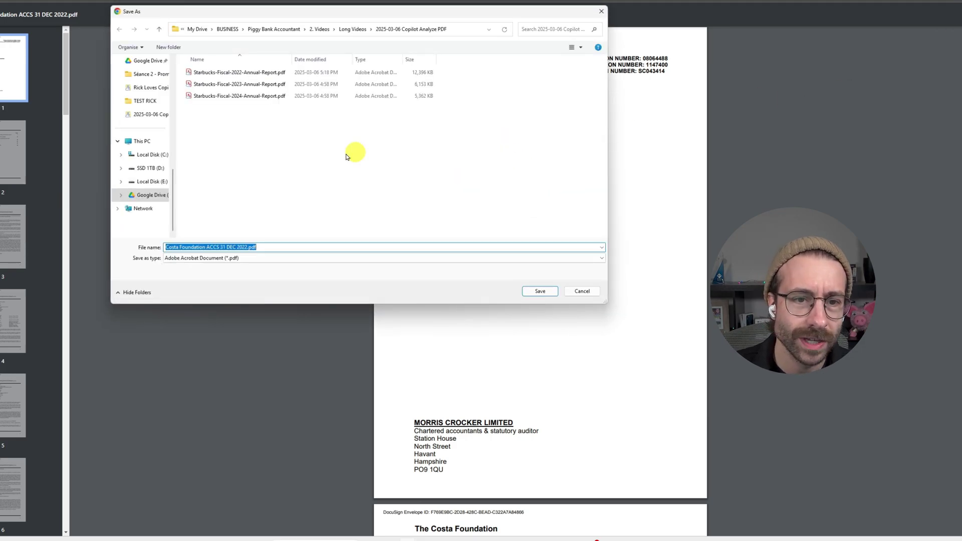
left_click(534, 291)
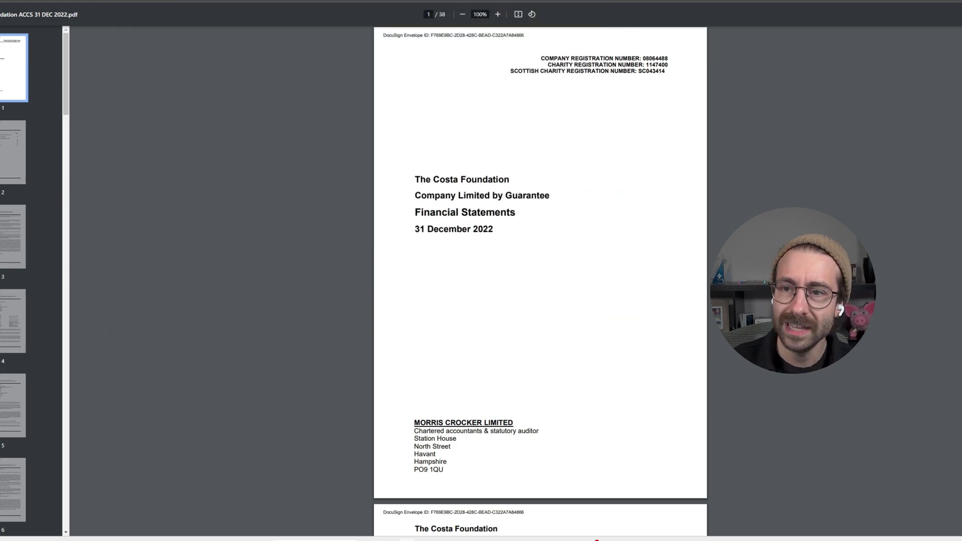
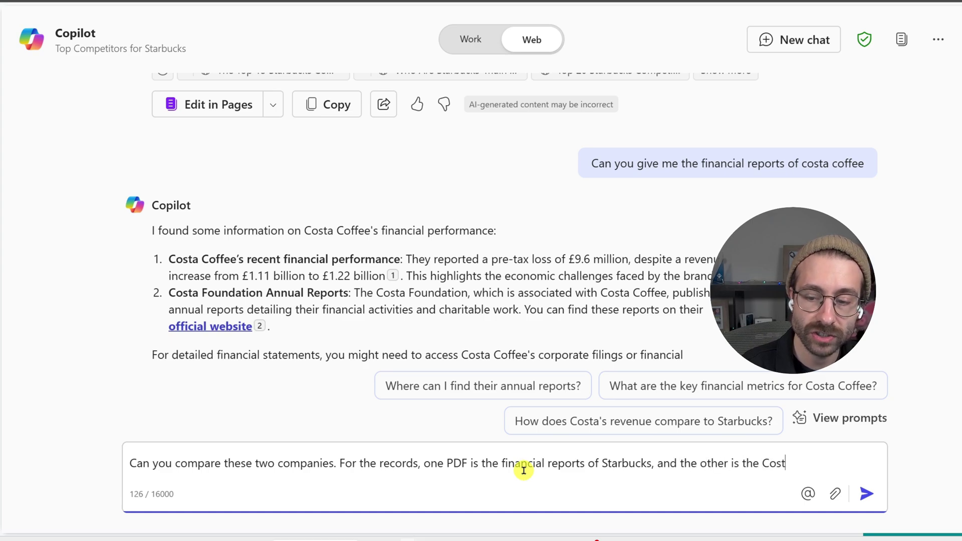
Complete the comparison prompt by identifying the other PDF as Costa Coffee's, requesting the differences in a tabular format and recommendations for Costa Coffee based on this comparison
type("ffee that we just talk ")
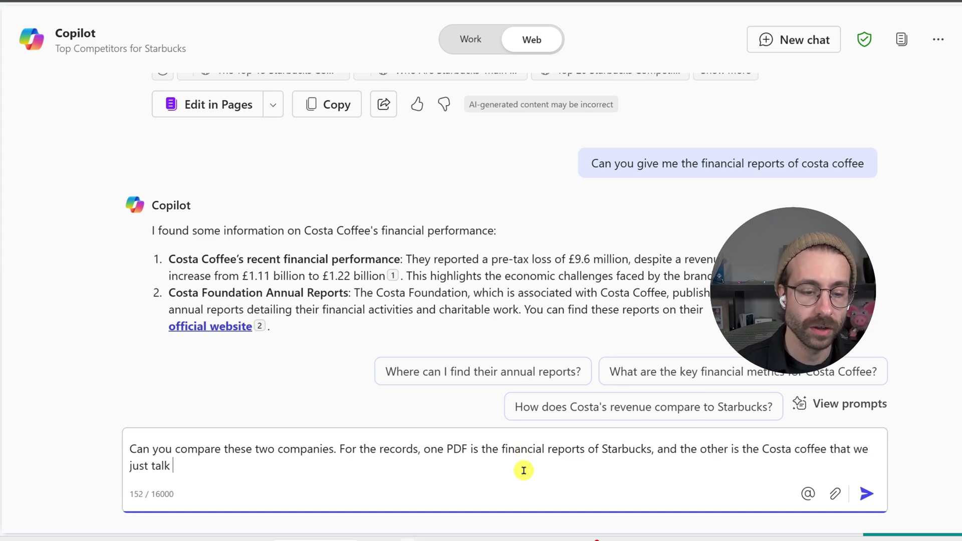
type("about. I want you to")
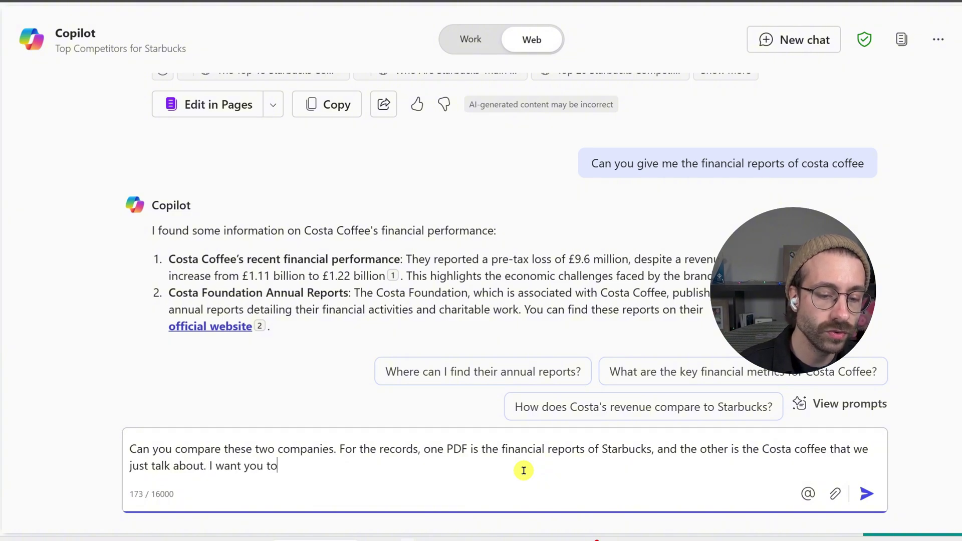
type(" summarize the d")
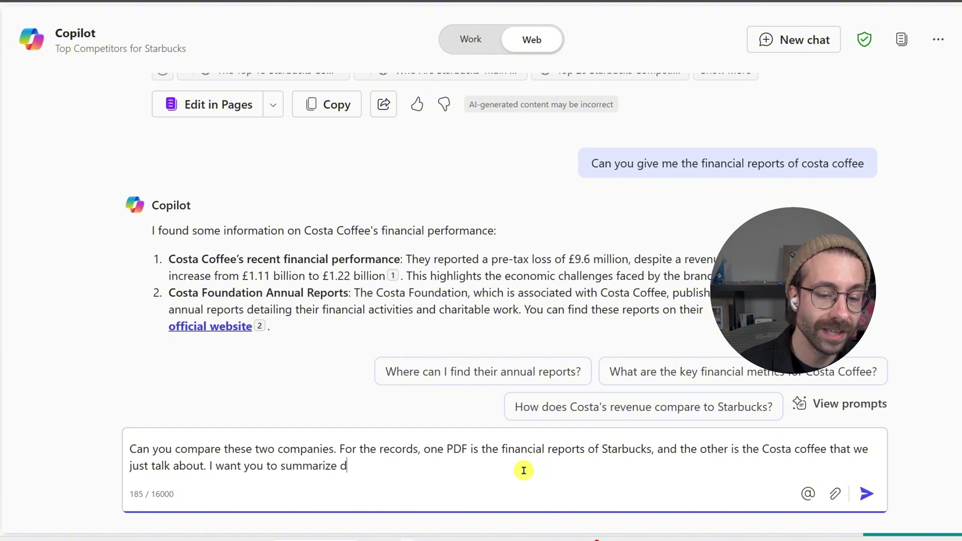
key("BackSpace")
type("the difference in")
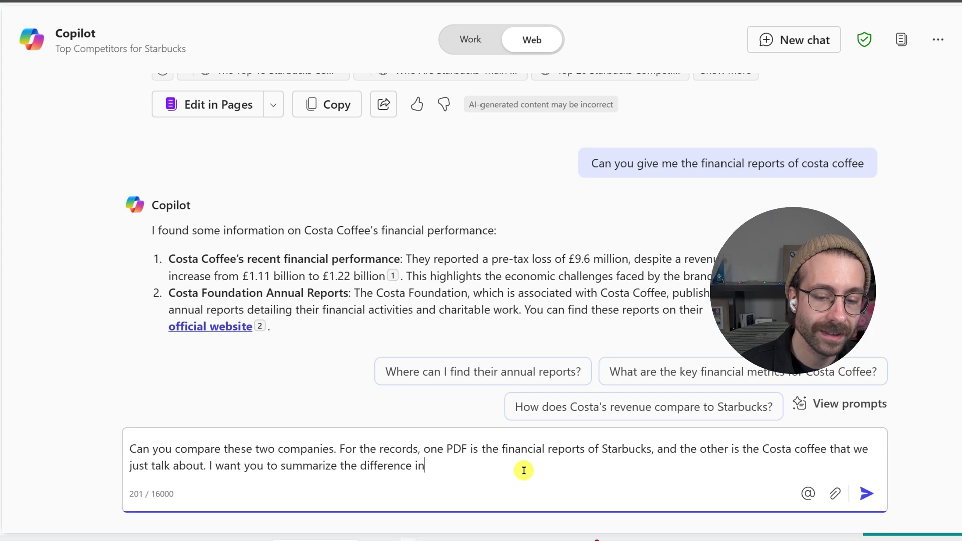
key("BackSpace")
key("BackSpace")
key("BackSpace")
type("s in a tabu")
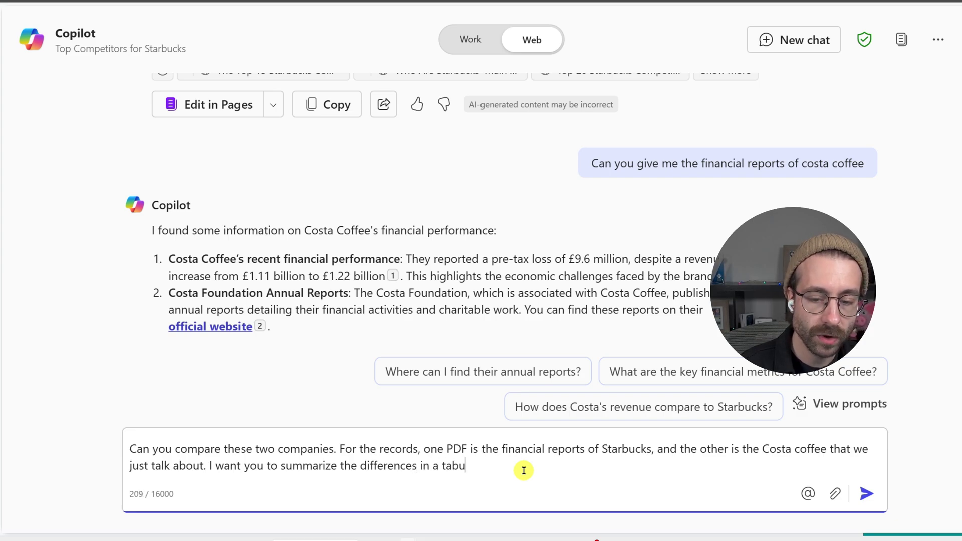
type("lar format, and als")
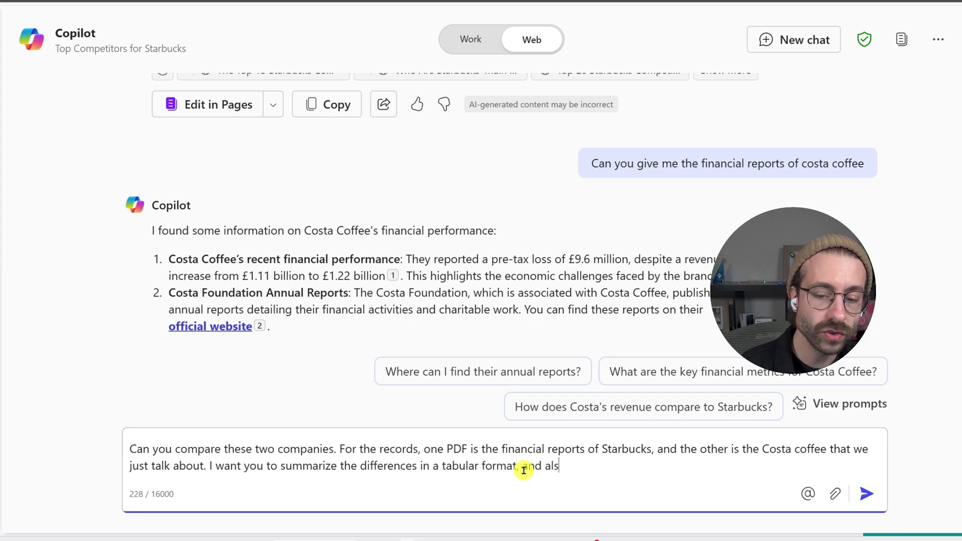
type("o suggest some recommendati")
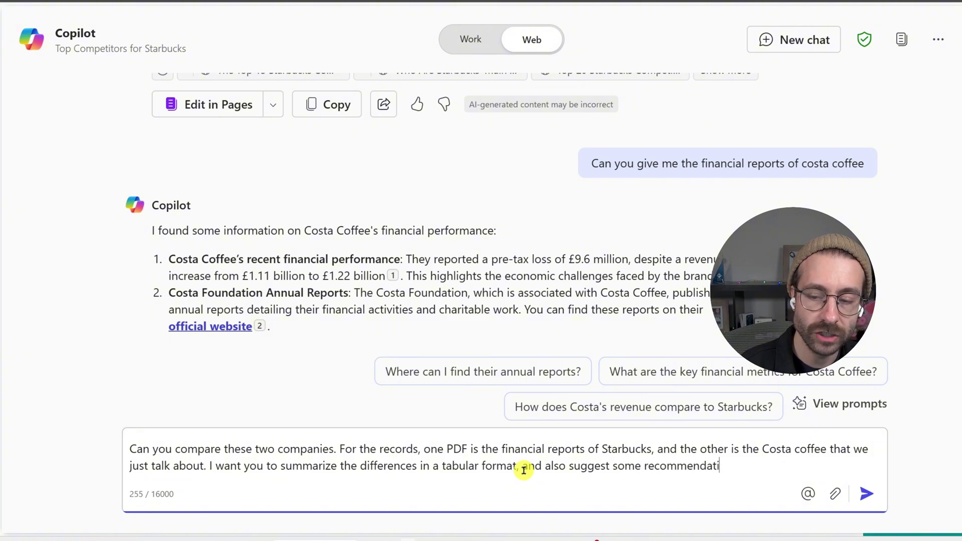
type("on for cost")
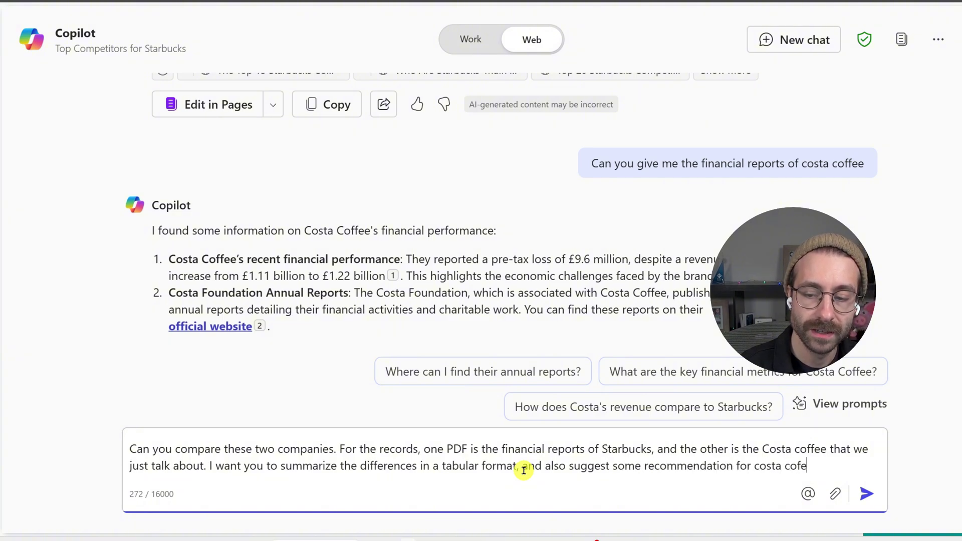
type("a coffee bast")
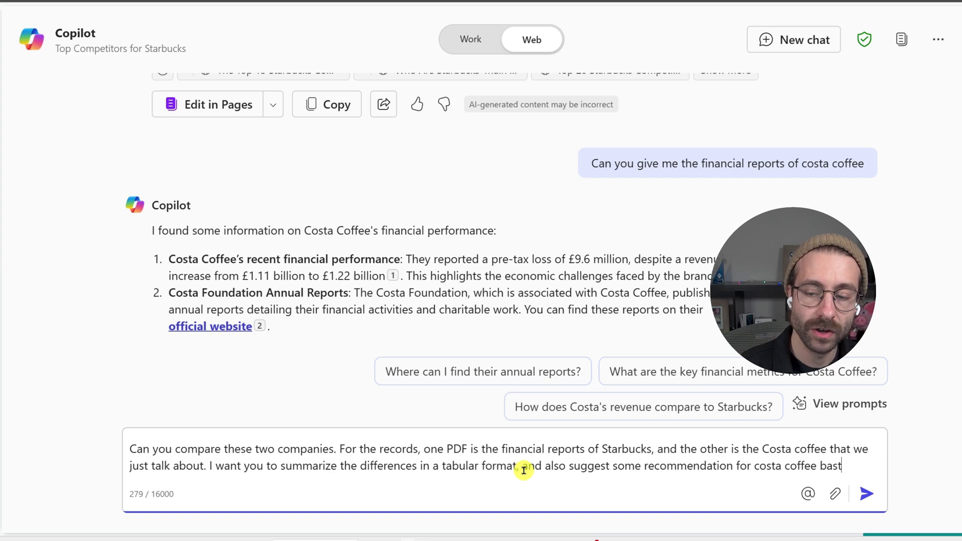
type("e this comparison.")
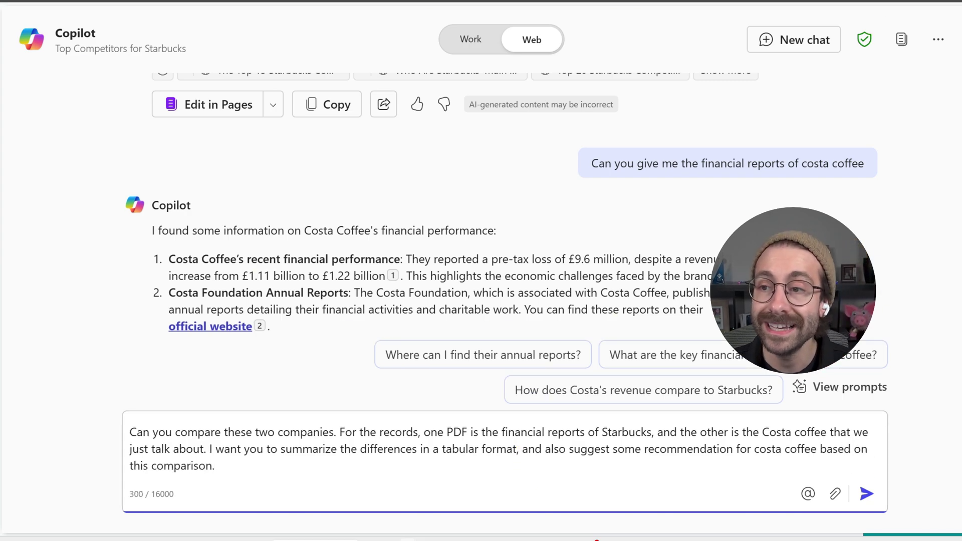
Attach the downloaded Costa Foundation ACCS 31 DEC 2022 and Starbucks Fiscal 2024 Annual Report PDFs to the prompt and send it
key("ctrl+j")
left_click_drag(945, 16, 696, 478)
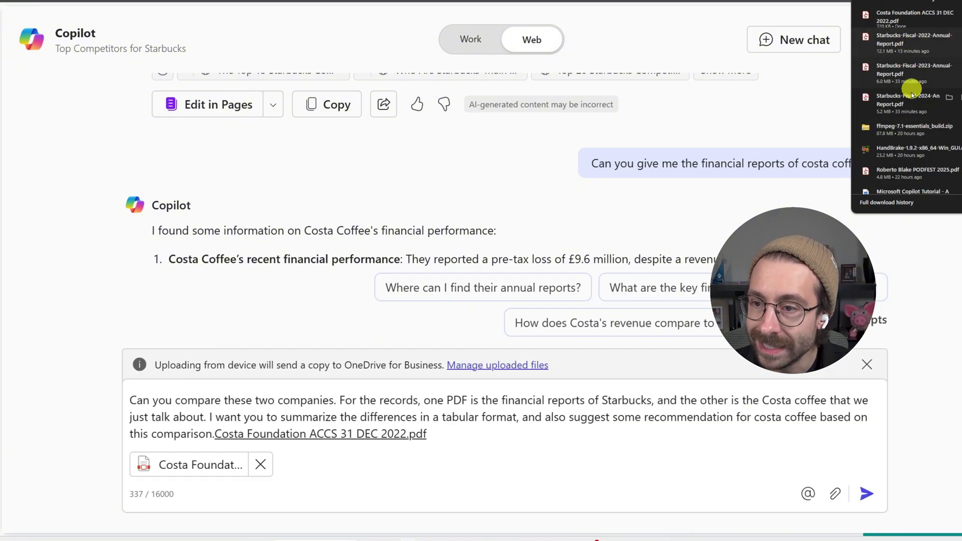
left_click_drag(913, 93, 752, 436)
left_click(665, 434)
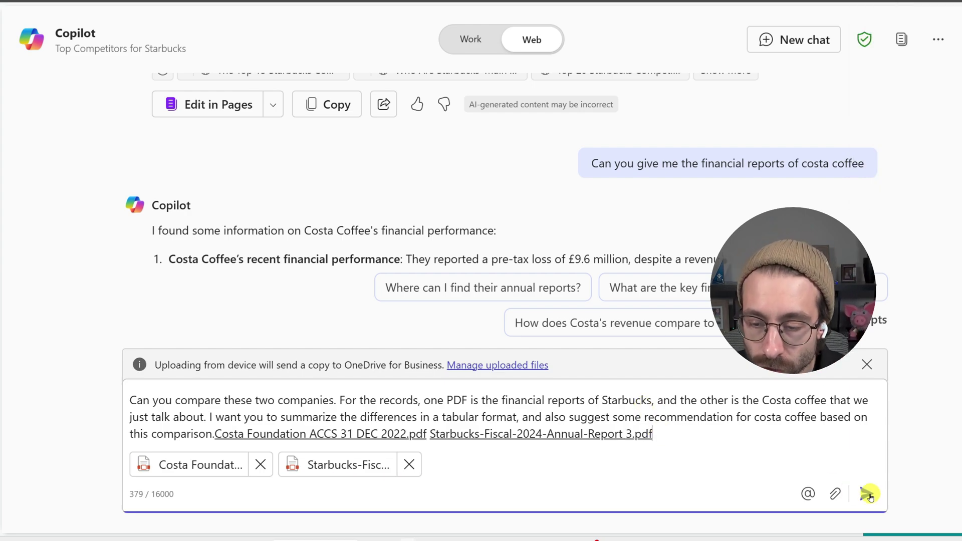
left_click(868, 494)
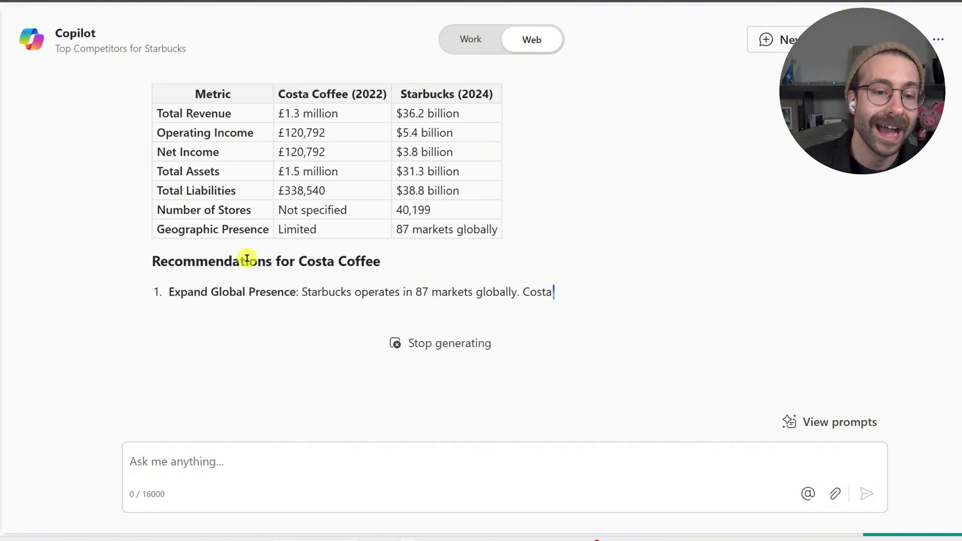
Examine the Comparison of Key Financial Metrics table, checking total revenue and number of stores for Costa Coffee and Starbucks
scroll(398, 206, "down", 1)
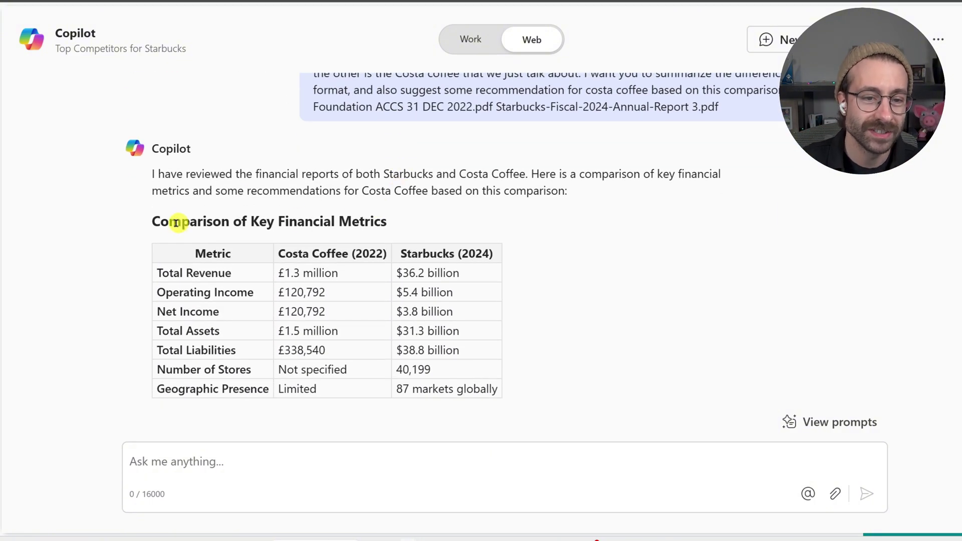
left_click_drag(160, 223, 364, 222)
scroll(365, 221, "down", 2)
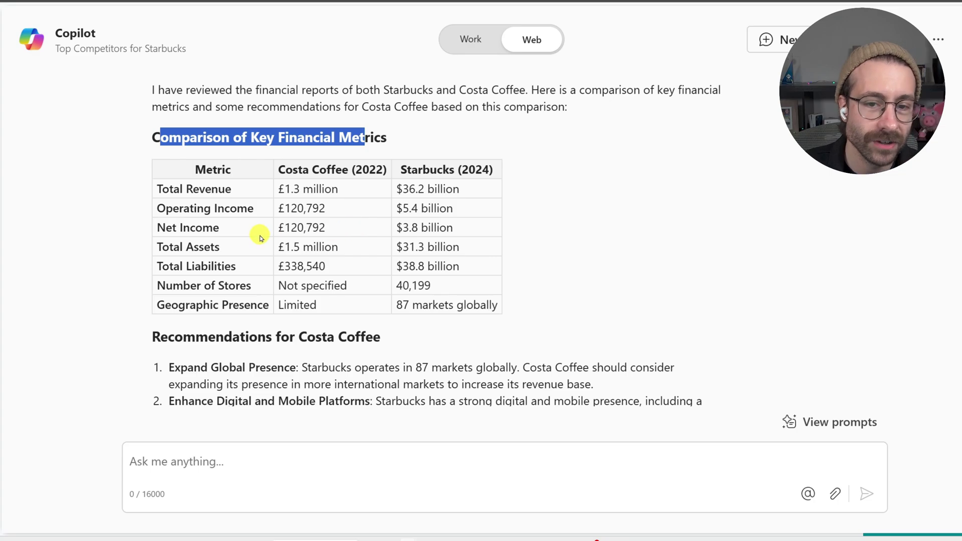
left_click(305, 196)
left_click_drag(277, 184, 399, 168)
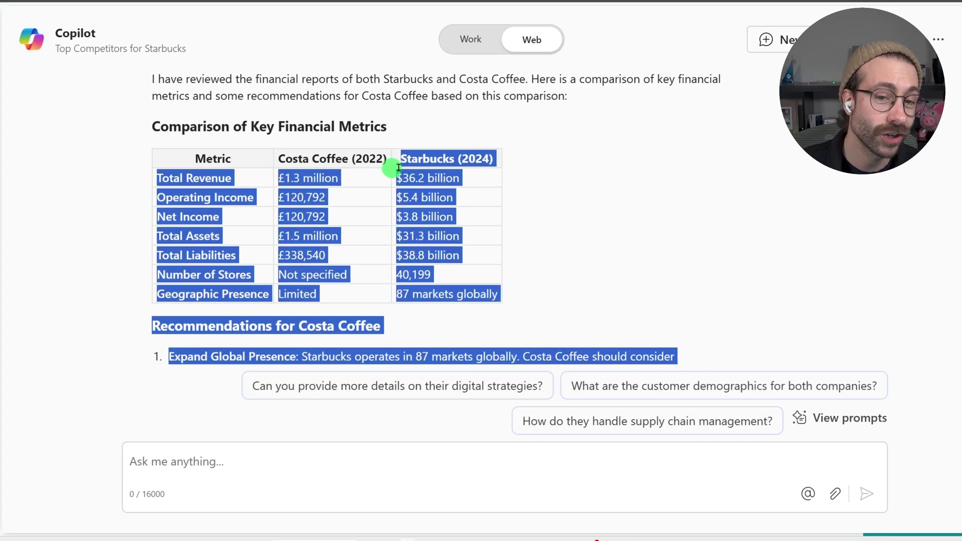
scroll(288, 247, "down", 1)
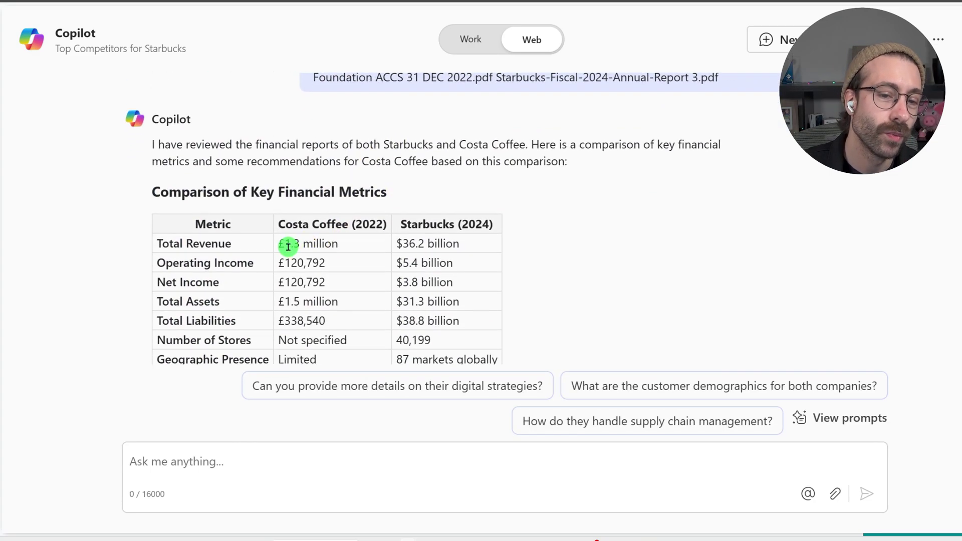
left_click_drag(289, 246, 458, 244)
left_click(351, 249)
scroll(426, 241, "down", 1)
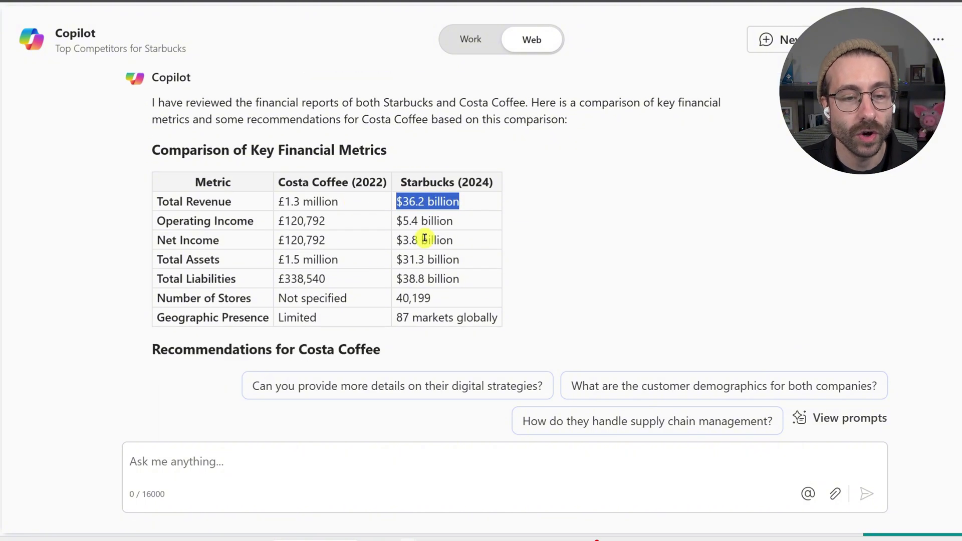
scroll(425, 239, "down", 1)
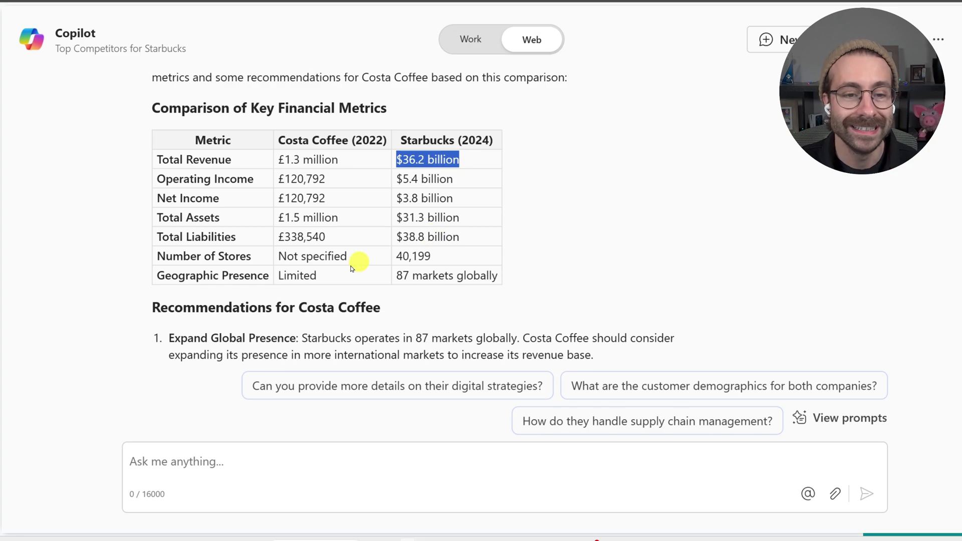
left_click_drag(150, 256, 266, 256)
left_click(300, 254)
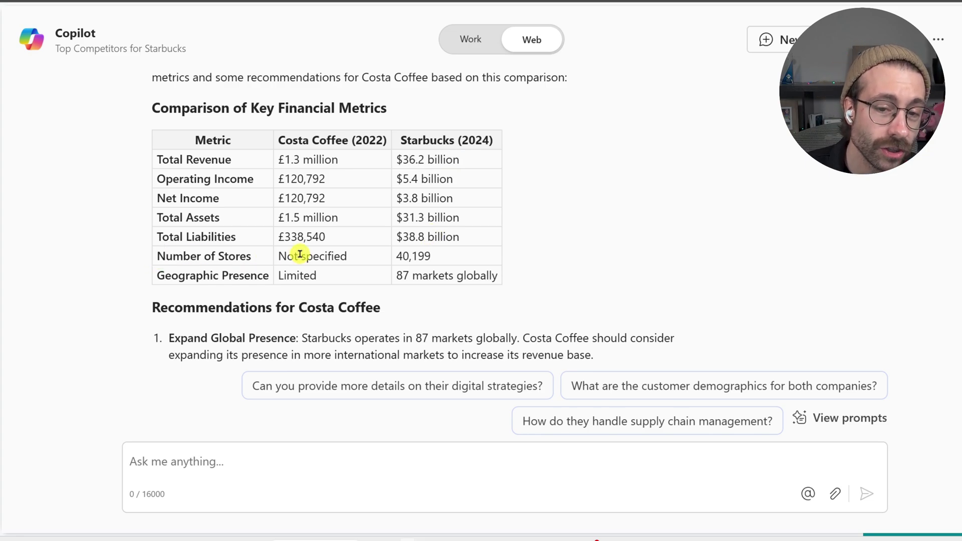
left_click_drag(397, 256, 442, 257)
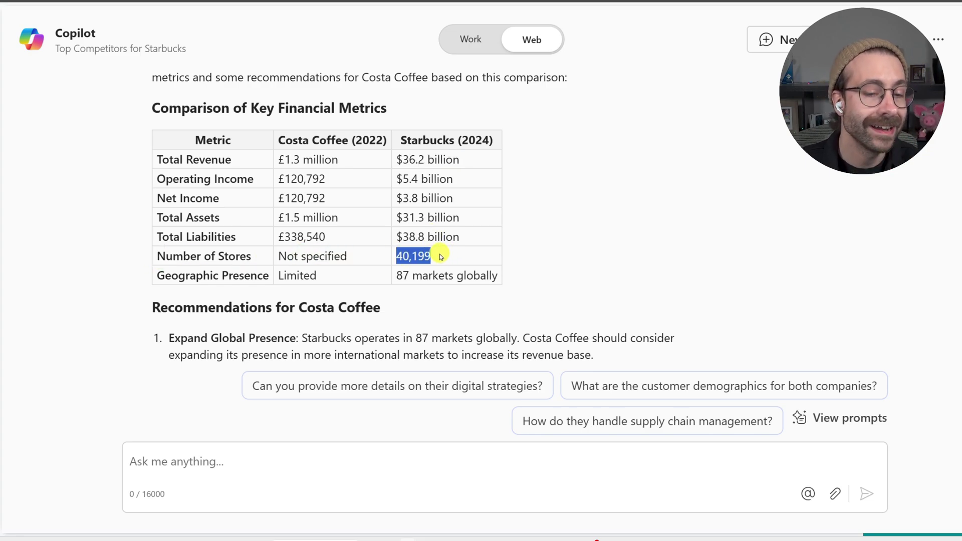
scroll(445, 230, "down", 1)
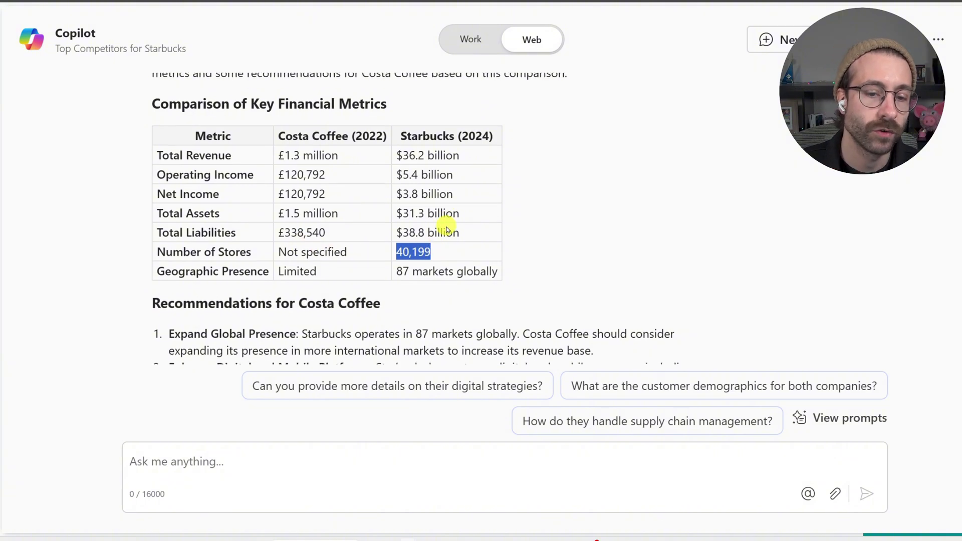
Review the Recommendations for Costa Coffee, checking the global expansion advice against the table's Geographic Presence row and reading the remaining suggestions
scroll(446, 230, "down", 3)
left_click_drag(150, 182, 393, 182)
left_click(411, 201)
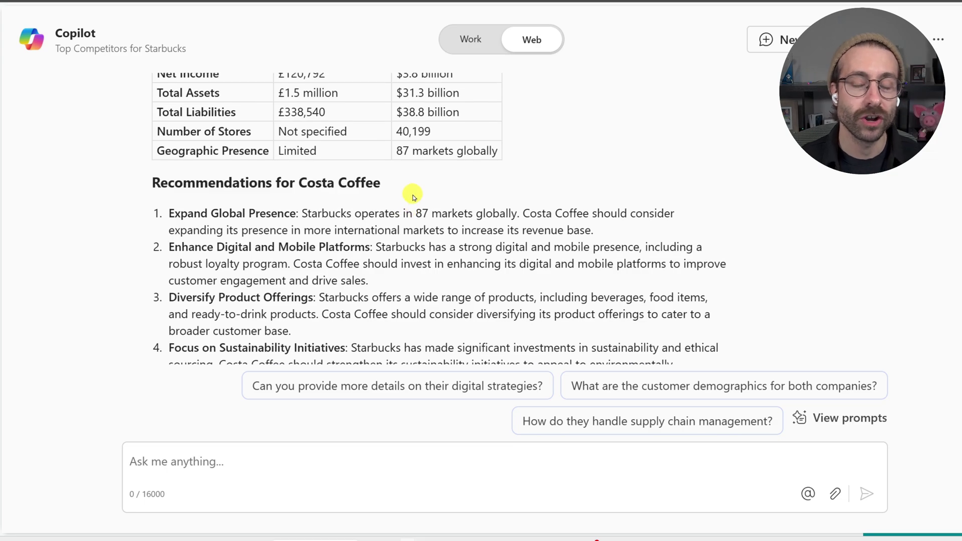
scroll(415, 201, "up", 1)
scroll(394, 208, "up", 1)
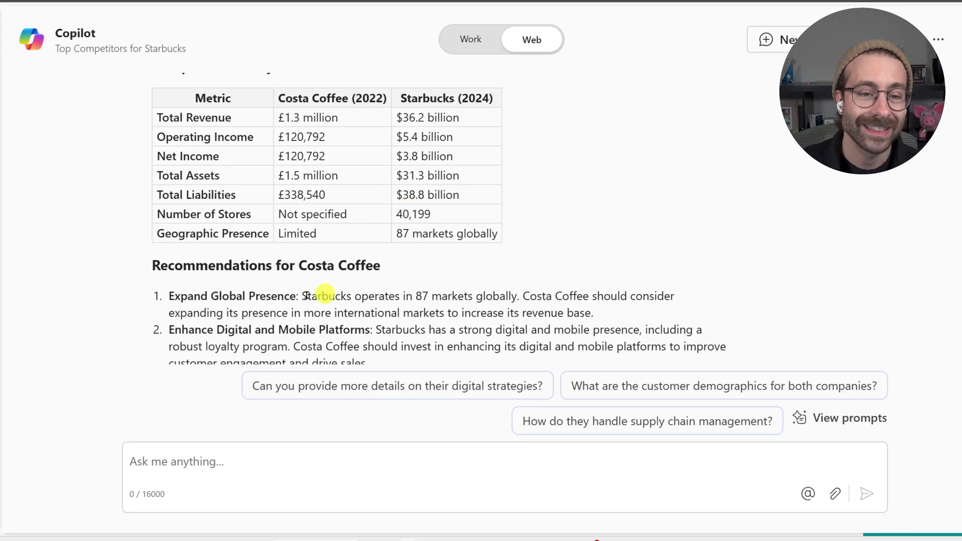
left_click_drag(173, 233, 318, 236)
left_click_drag(396, 233, 510, 242)
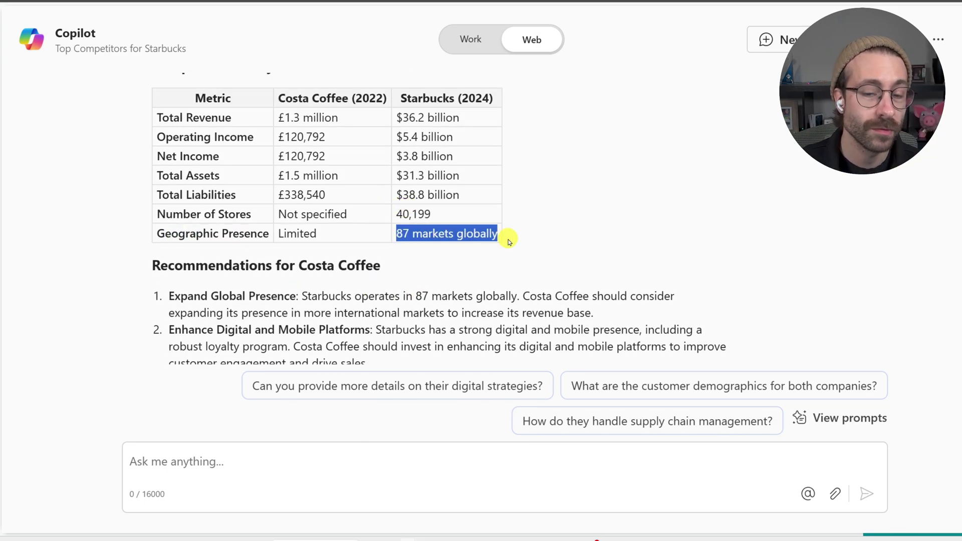
left_click(440, 299)
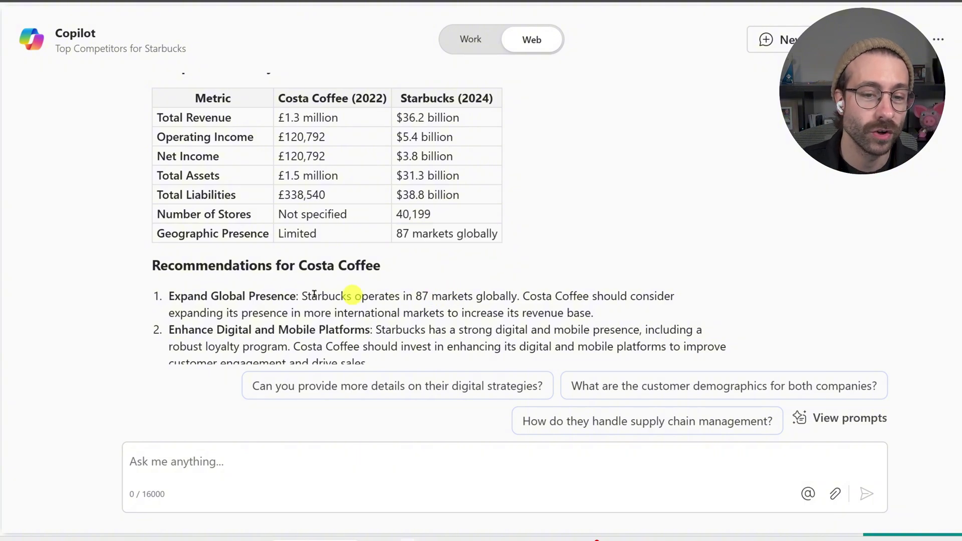
left_click_drag(166, 296, 324, 311)
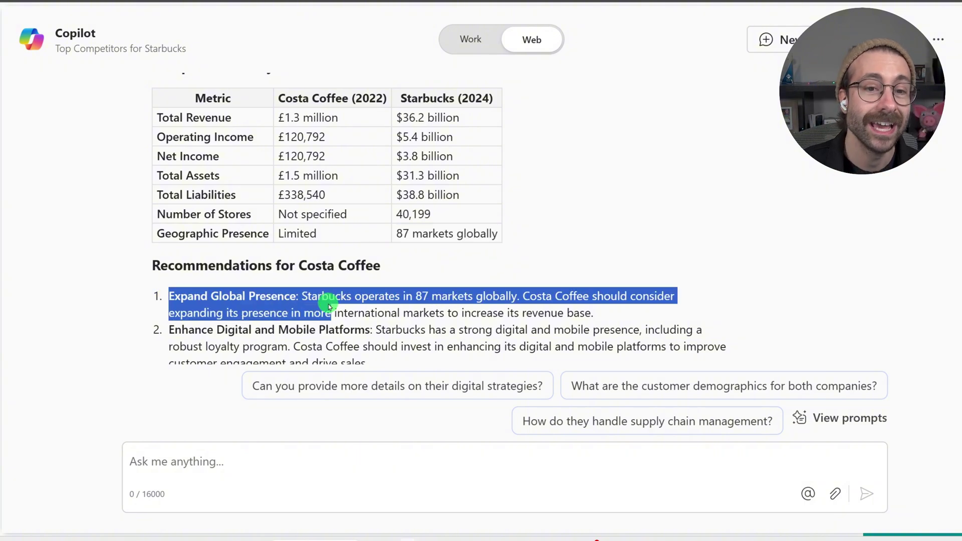
left_click(306, 299)
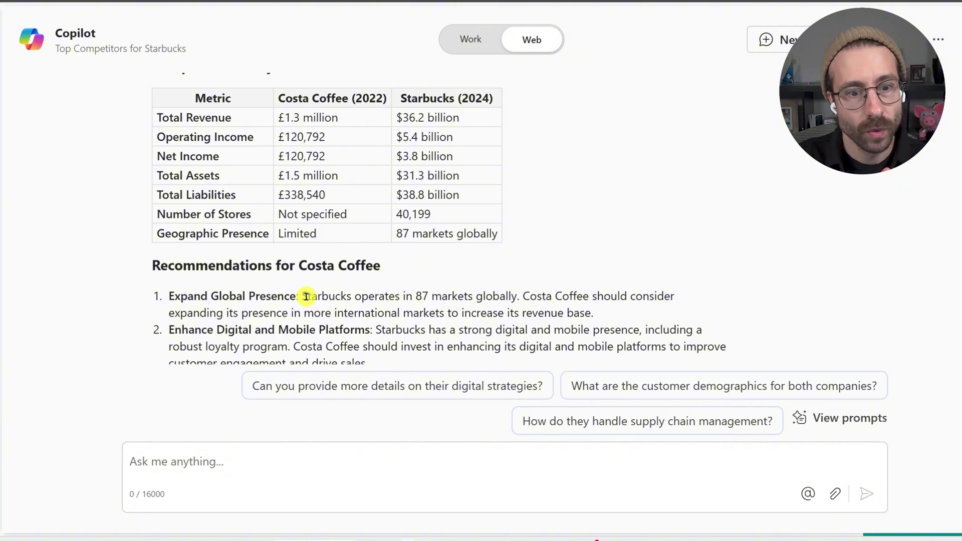
scroll(308, 292, "down", 4)
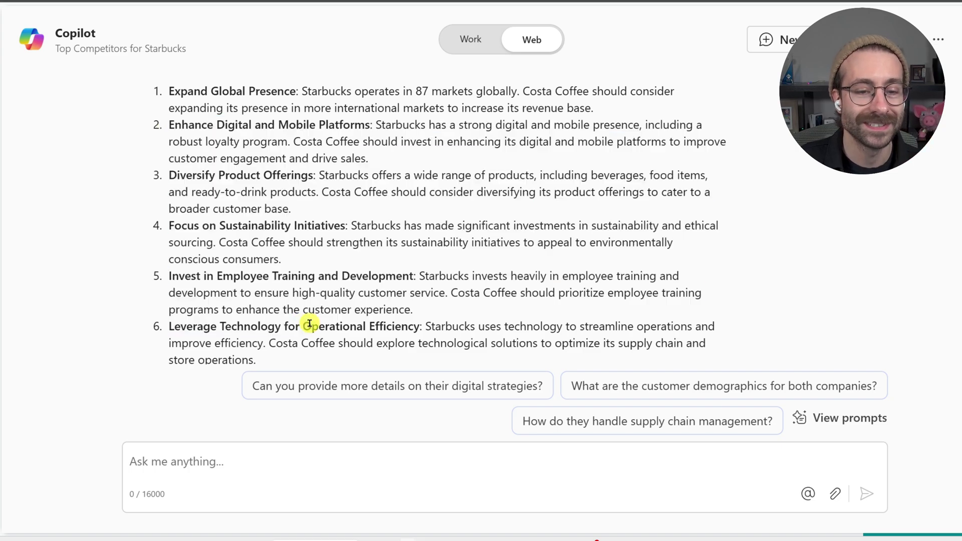
Send the follow-up prompt "Can you expand more on leverage technology, what did Starbucks do that Costa cofee should do?"
left_click_drag(181, 327, 427, 326)
left_click(402, 315)
scroll(327, 344, "down", 3)
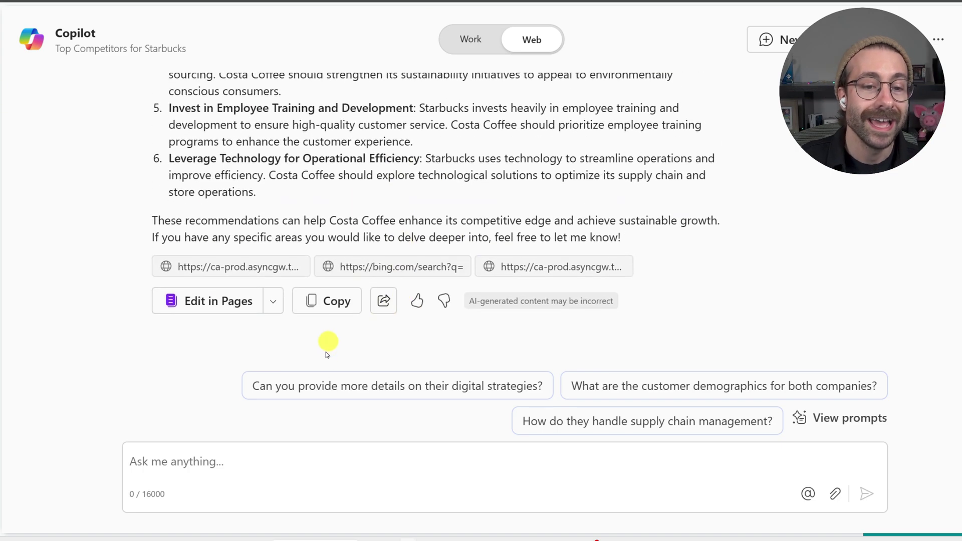
left_click(223, 461)
type("Can you")
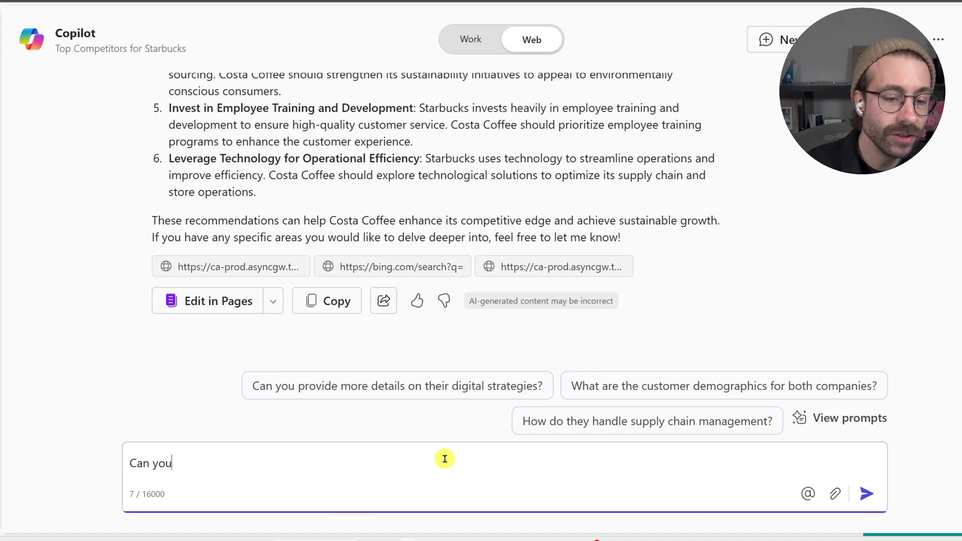
type(" expand more on leverage ")
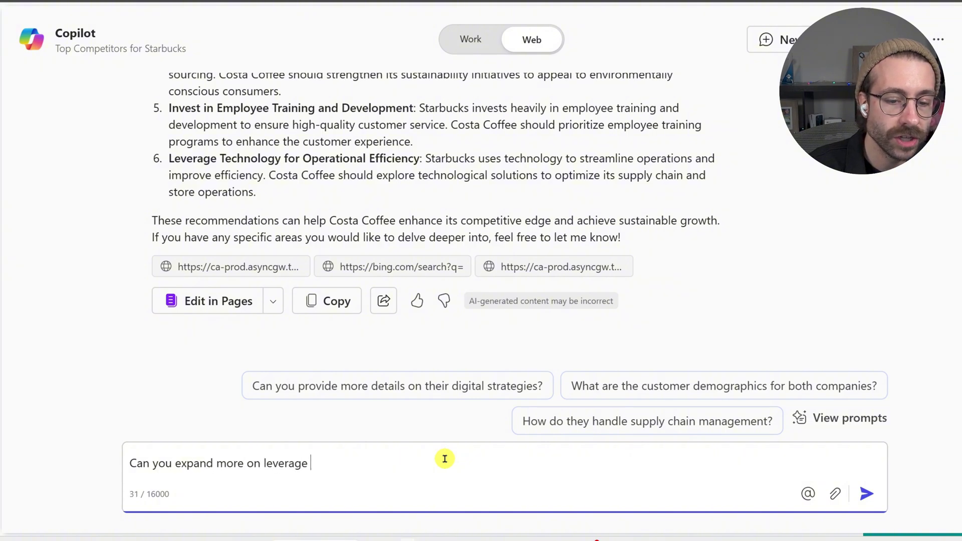
type("technology, what did")
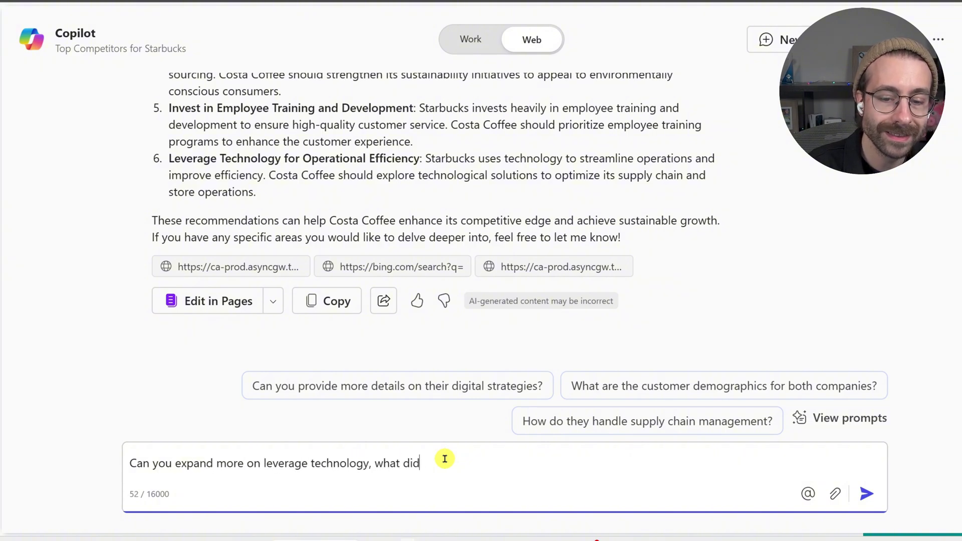
type(" Starbucks do that ")
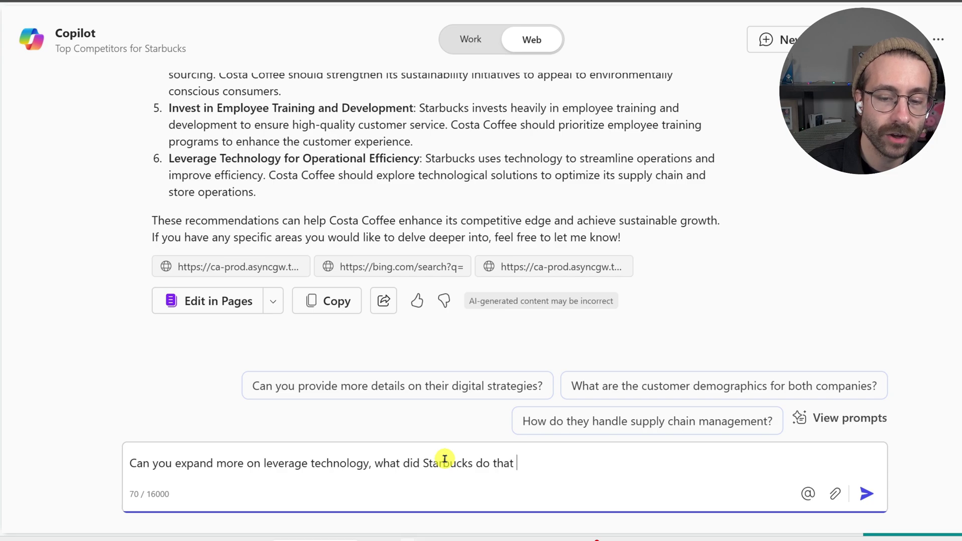
type("Costa co")
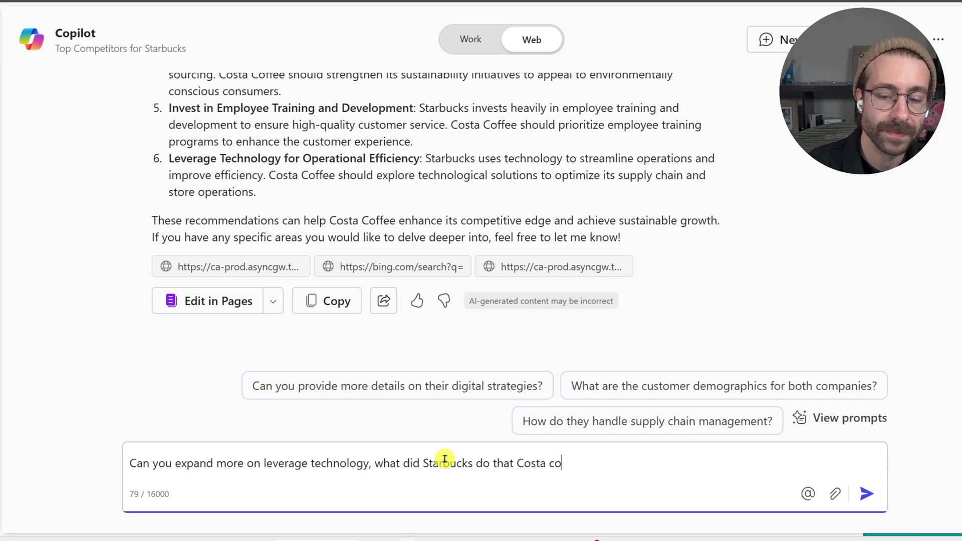
type("fee should do?")
key("Return")
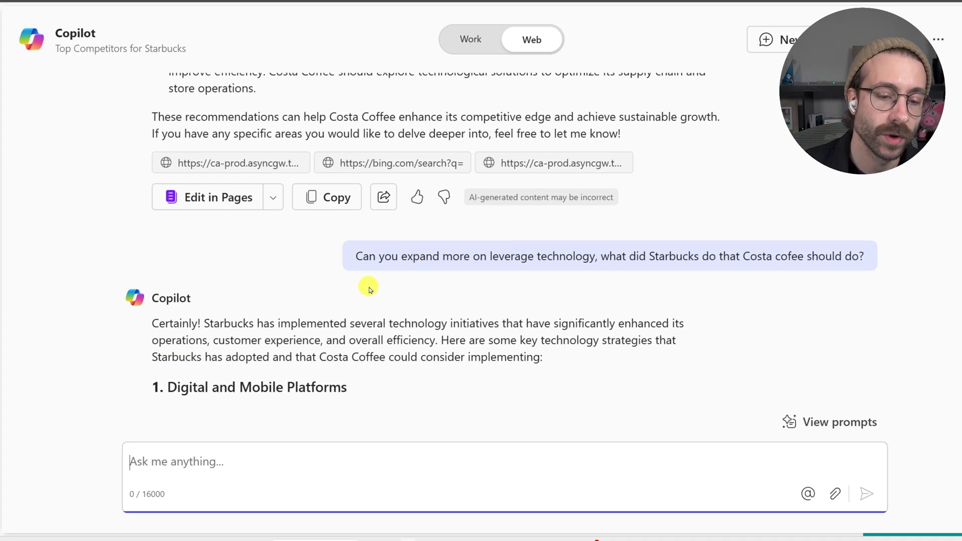
Review the technology strategies from Digital and Mobile Platforms through Customer Experience Enhancements, then read the technology recommendations for Costa Coffee
scroll(332, 277, "up", 1)
left_click_drag(153, 213, 369, 208)
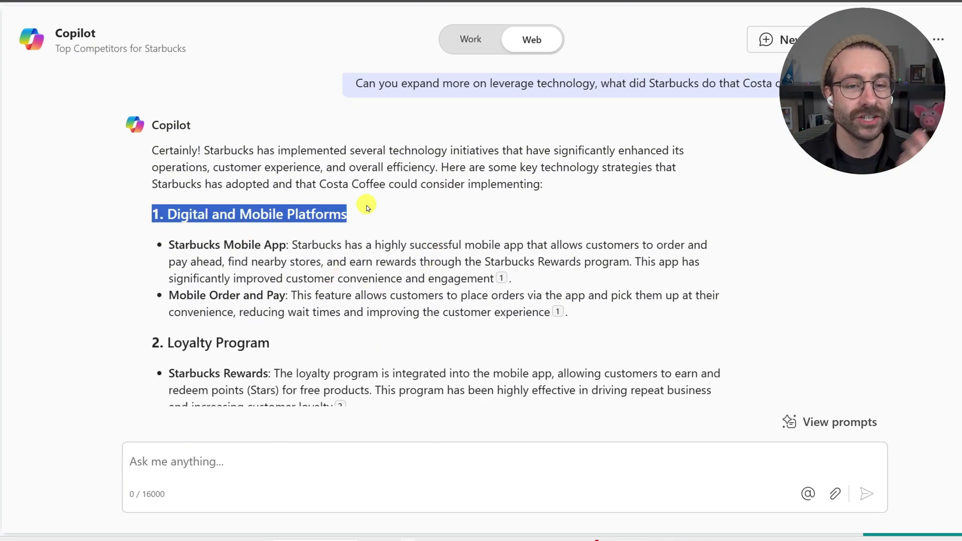
left_click_drag(153, 273, 270, 272)
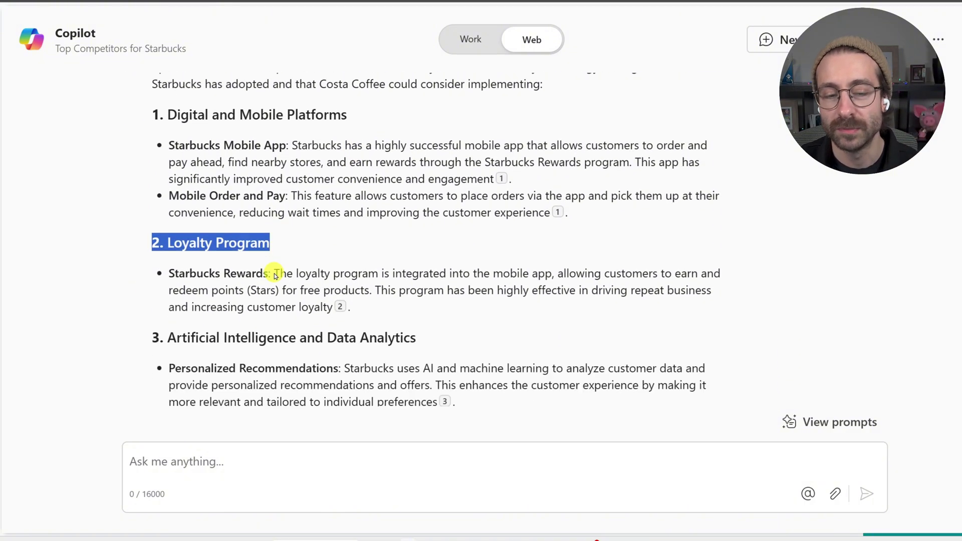
left_click_drag(155, 182, 343, 249)
left_click(267, 195)
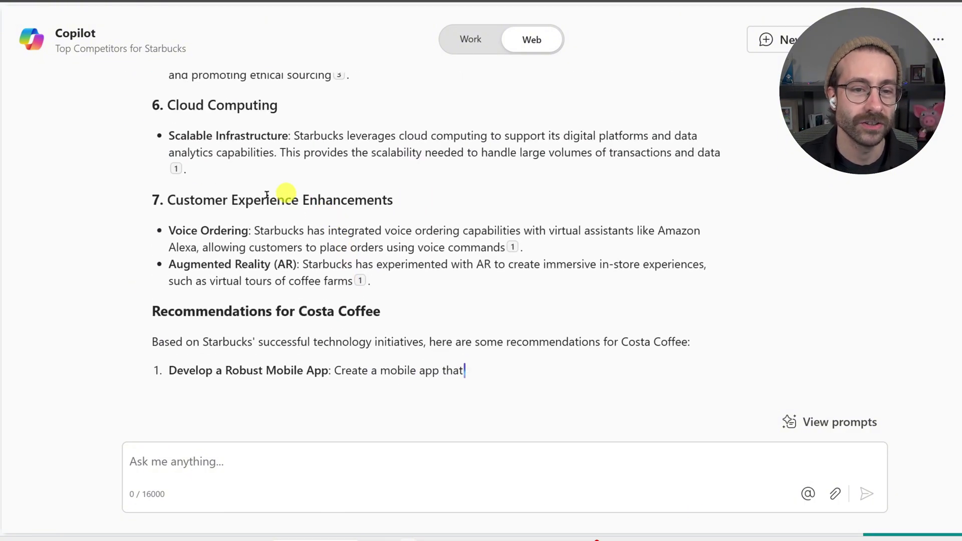
left_click_drag(167, 201, 398, 202)
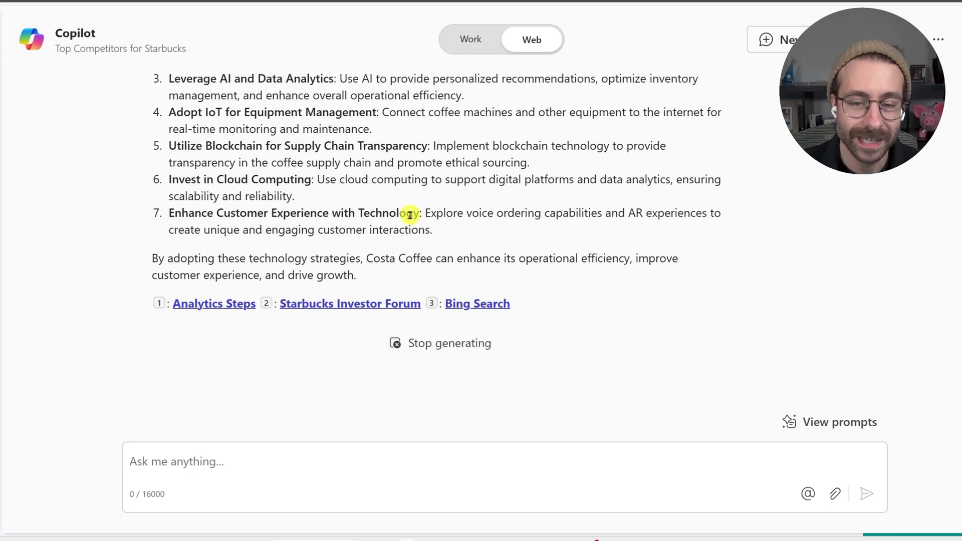
key("ctrl+minus")
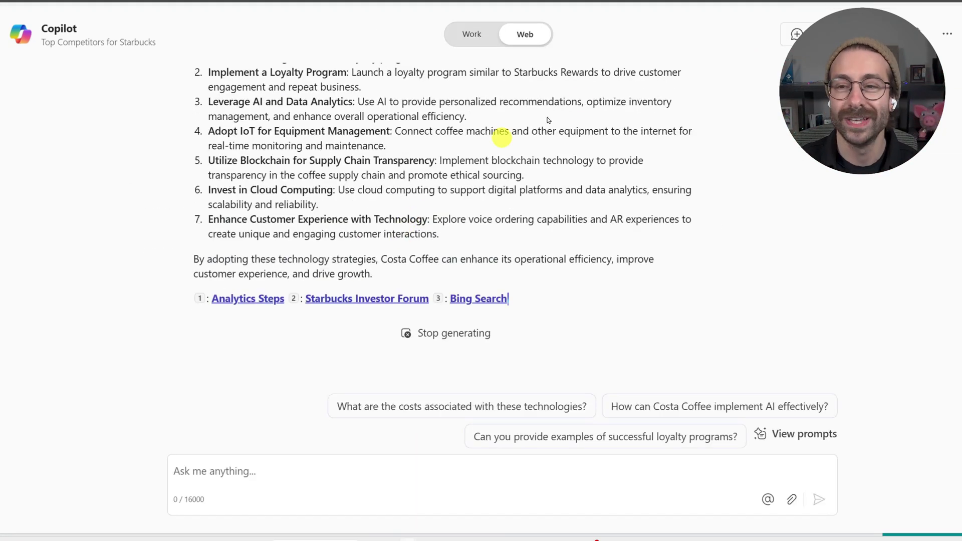